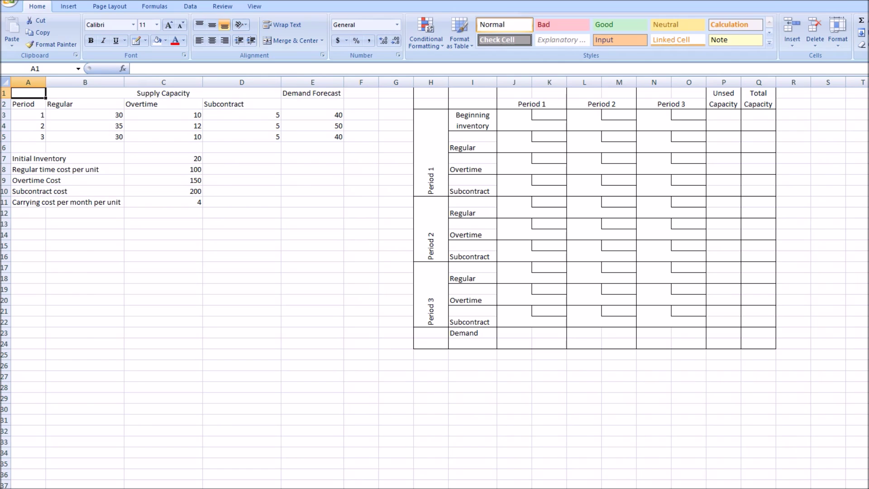
- Merge and center cells J1:O1 above the period headings and enter the header "Demand"
left_click(515, 93)
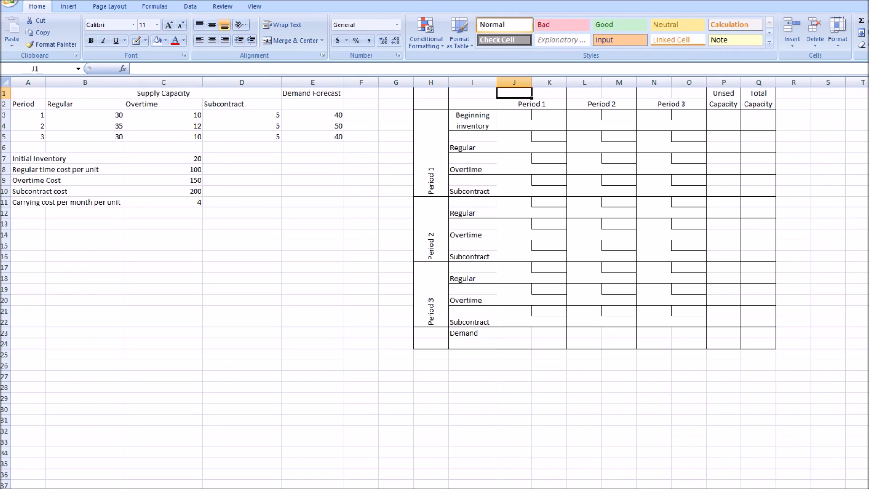
left_click_drag(514, 93, 689, 93)
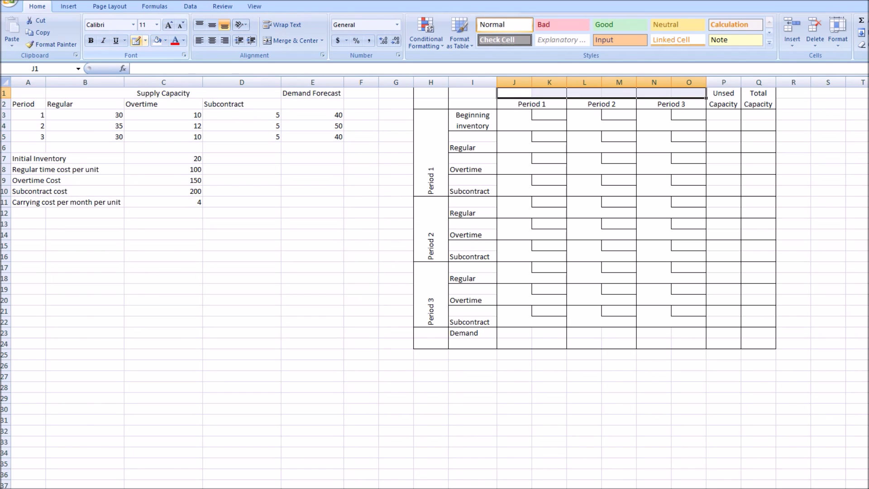
left_click(292, 40)
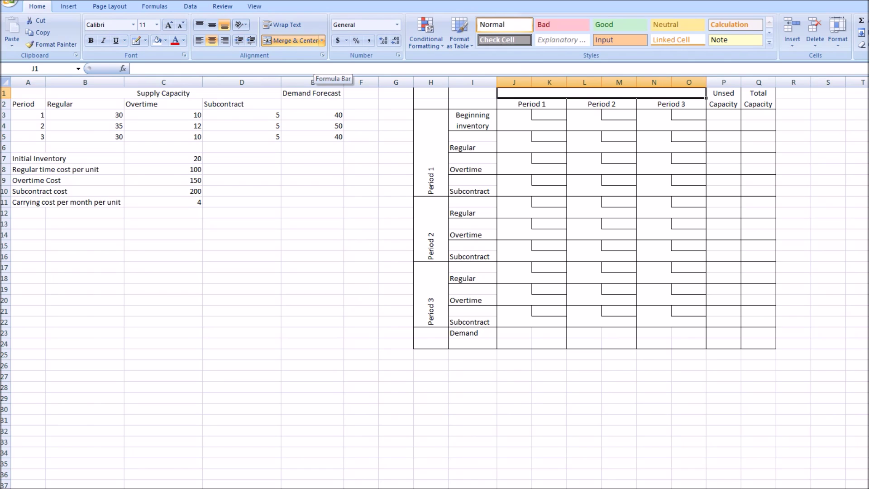
type("Demand")
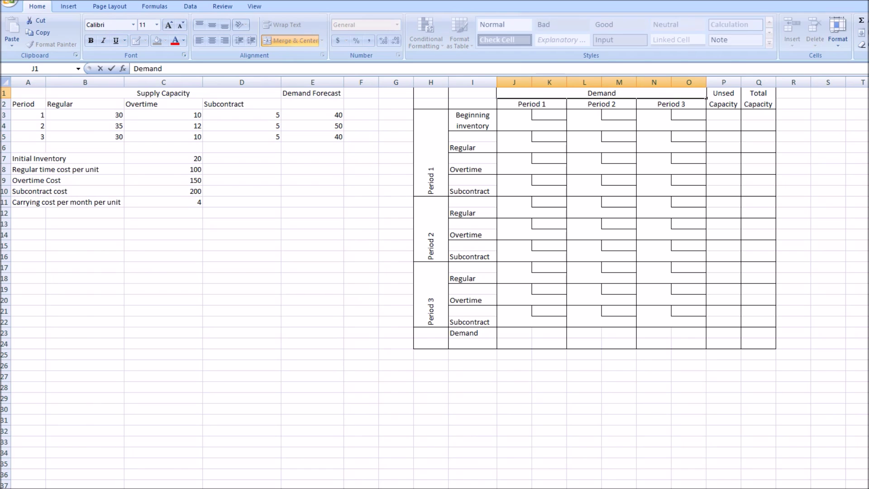
key("Return")
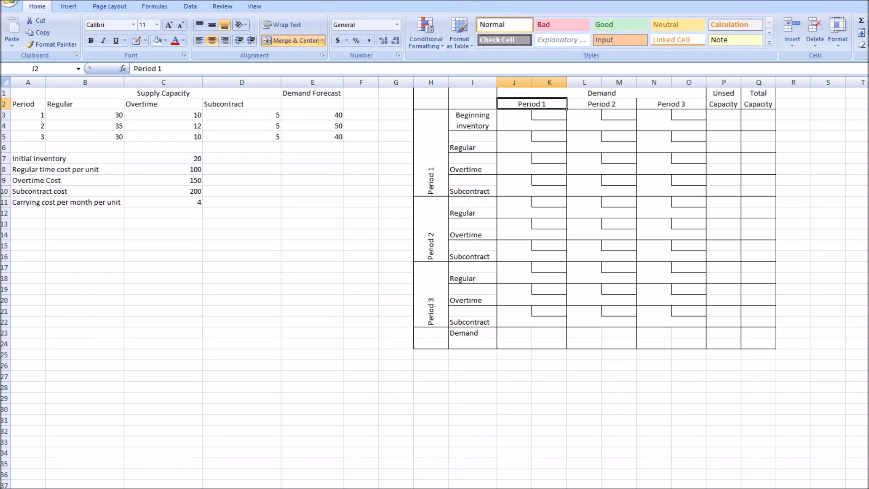
- Fill the Demand row with 40 for Period 1 in J23, 50 for Period 2 in L23 and 40 for Period 3 in N23
left_click(549, 332)
left_click(514, 333)
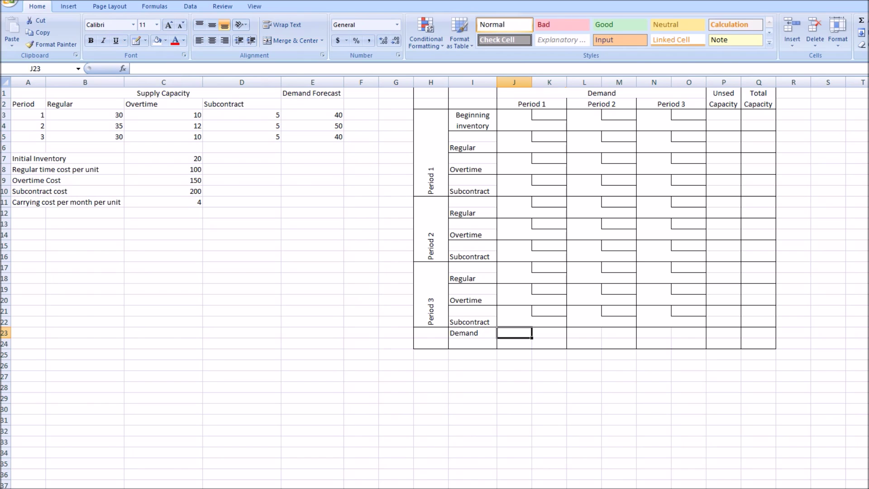
type("40")
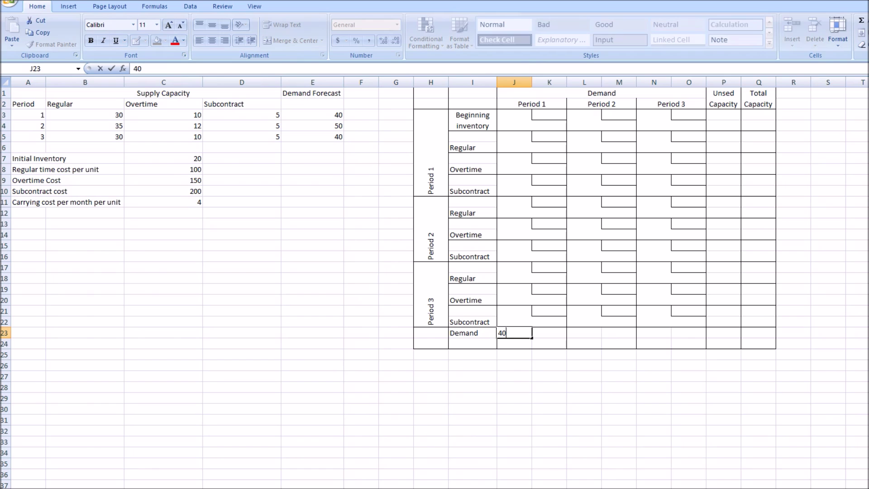
left_click(584, 332)
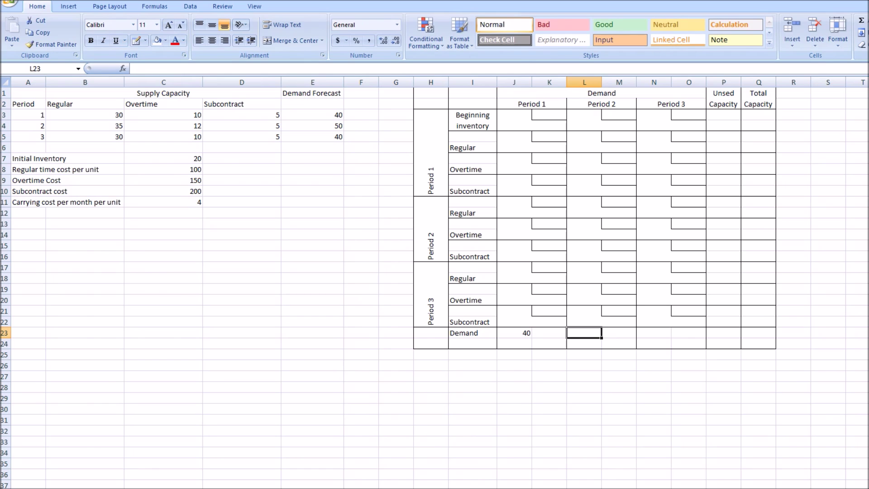
type("50")
key("Right")
key("Right")
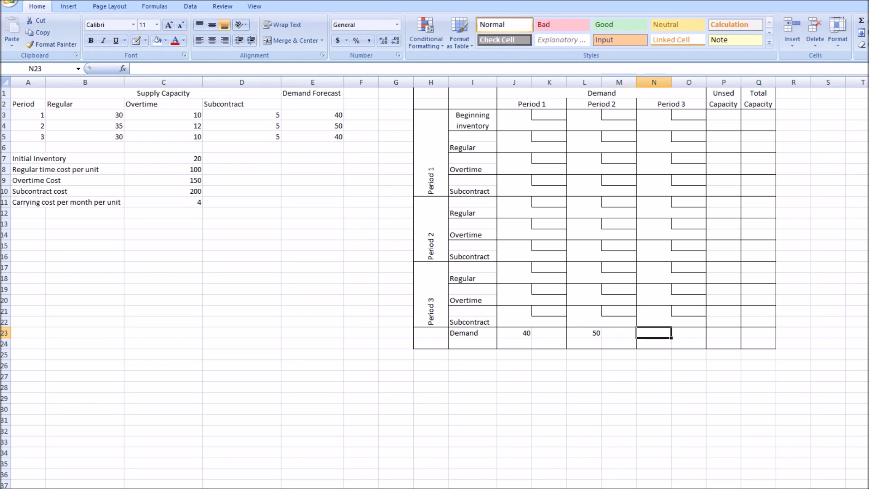
type("40")
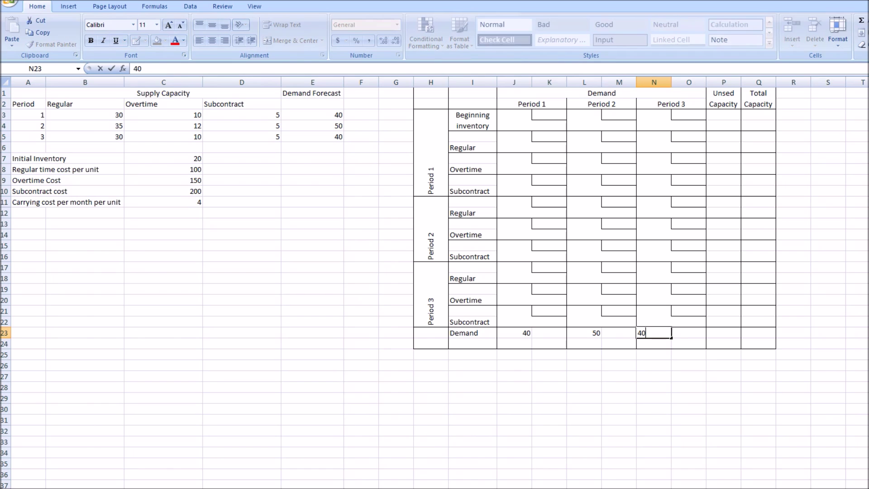
left_click(549, 202)
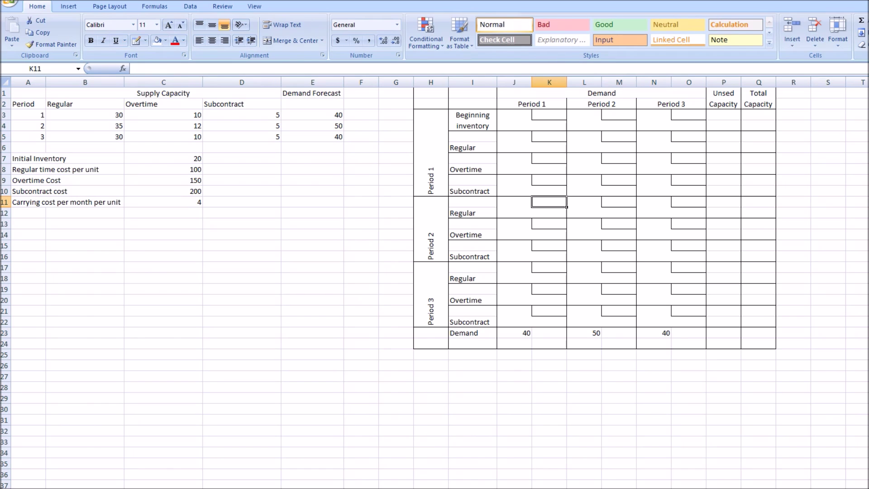
- Enter 20 in Q4 as the total capacity of the beginning inventory
left_click(759, 115)
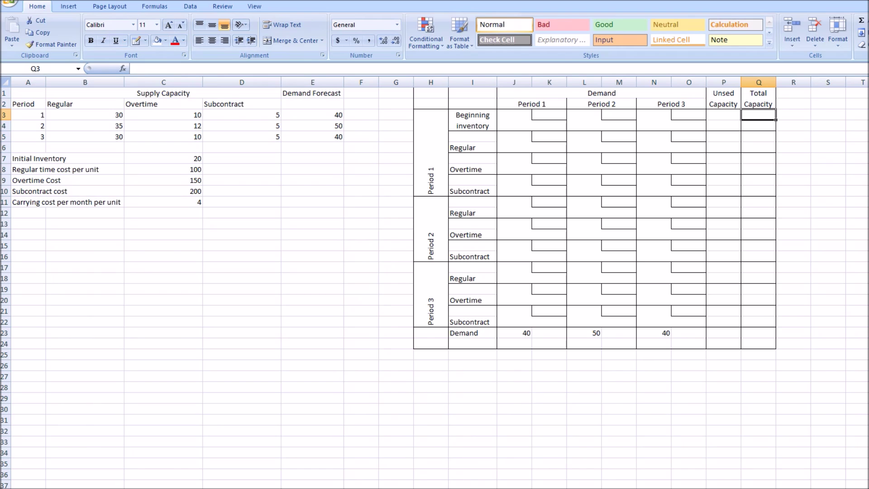
type("100")
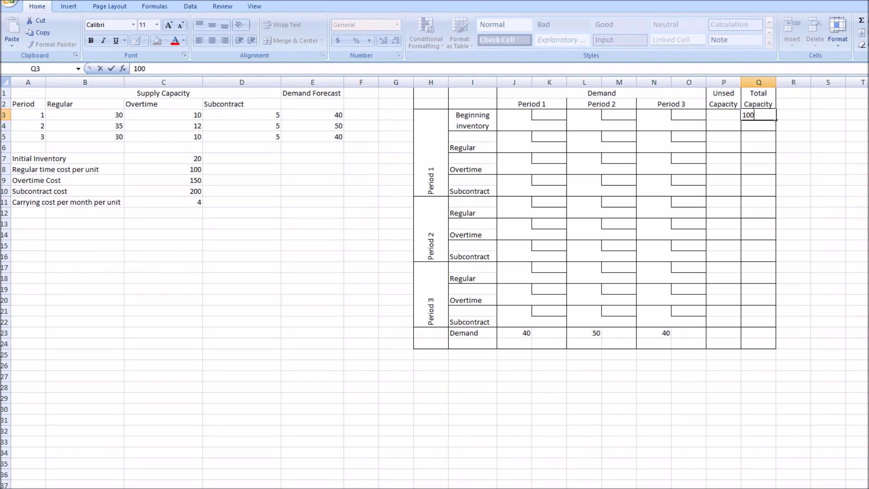
key("BackSpace")
key("BackSpace")
key("BackSpace")
type("20")
key("BackSpace")
key("BackSpace")
key("Return")
type("20")
key("Return")
key("Return")
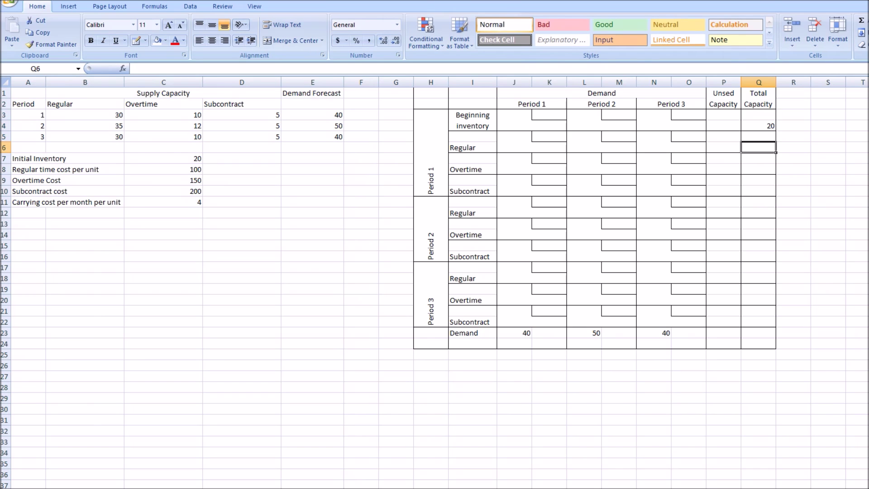
- Enter 30 in Q6 as the total capacity for Period 1 regular production
type("100")
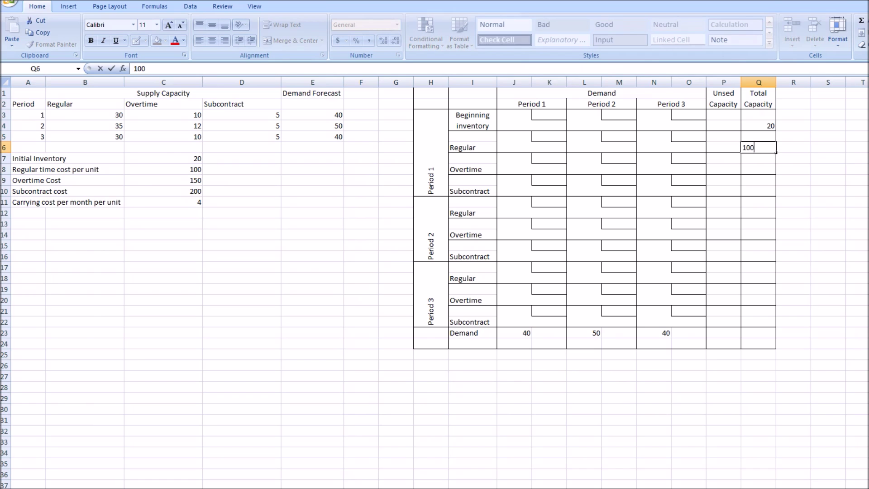
key("BackSpace")
key("BackSpace")
key("BackSpace")
type("30")
key("Return")
key("Return")
key("Return")
left_click(759, 169)
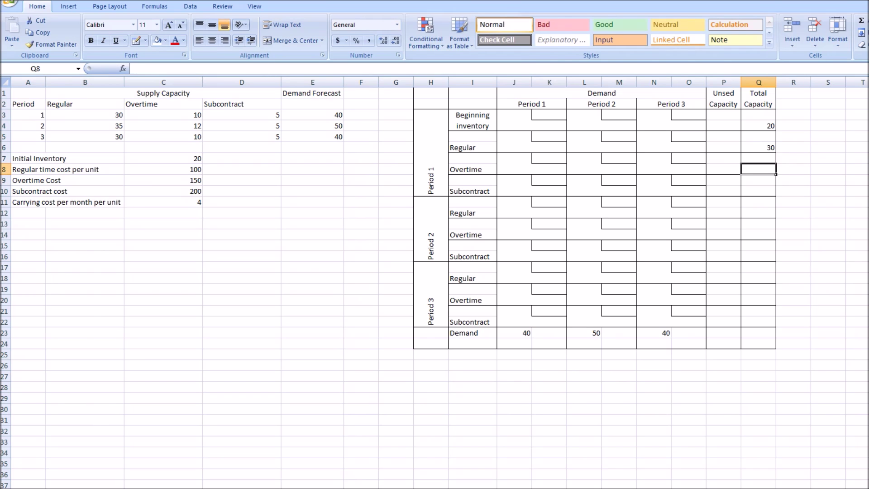
- Enter the Period 1 total capacities of 10 for overtime in Q8 and 5 for subcontract in Q10
type("10")
key("Return")
key("Return")
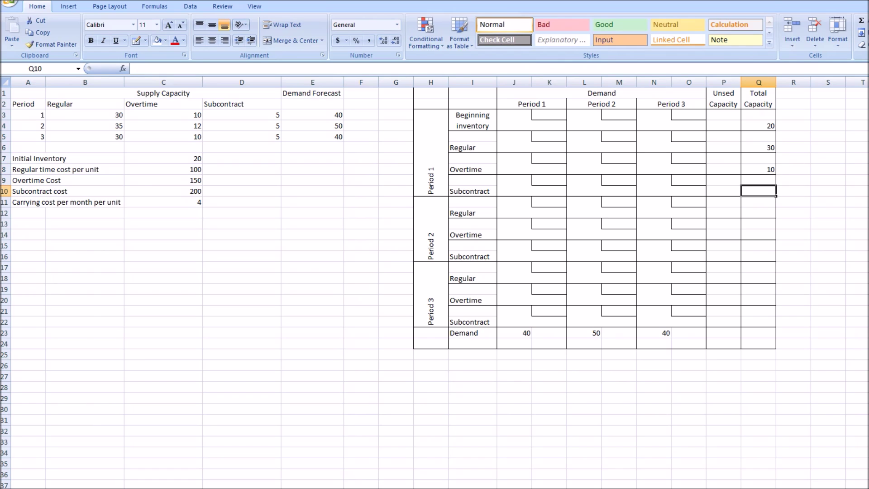
type("5")
key("Return")
key("Return")
- Enter 35 in Q12 as the total capacity for Period 2 regular production
type("30")
key("Return")
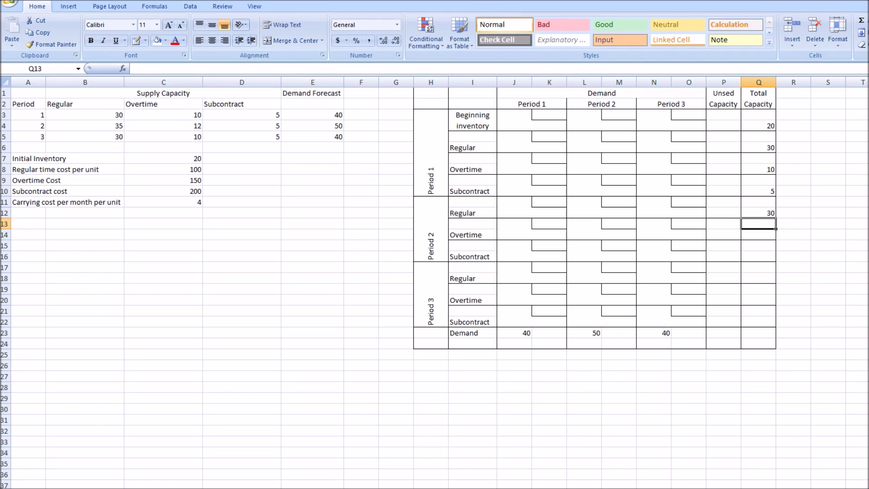
left_click(759, 213)
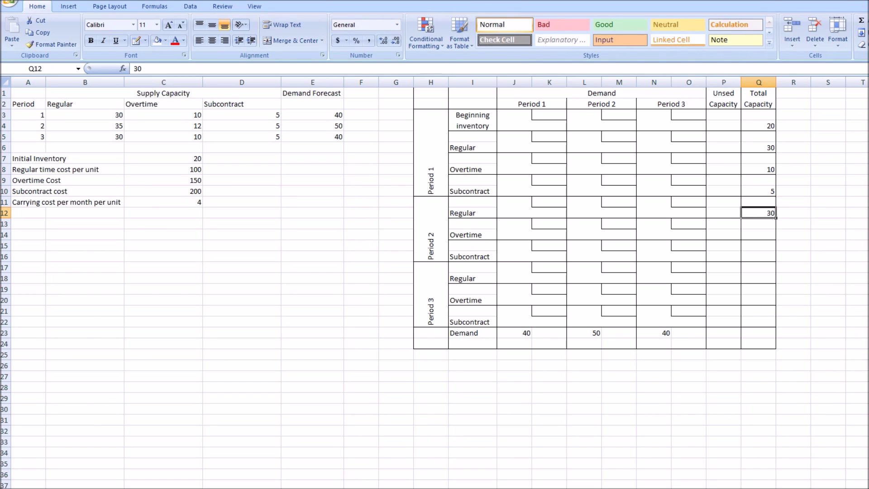
type("35")
key("Return")
- Enter the Period 2 total capacities of 12 for overtime in Q14 and 5 for subcontract in Q16, leaving Q13 empty
type("12")
key("Return")
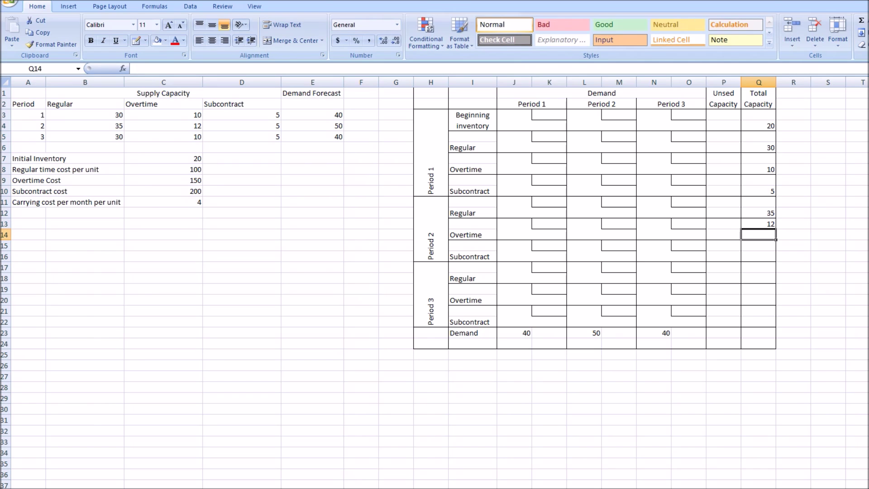
key("BackSpace")
left_click(759, 224)
key("BackSpace")
key("Return")
type("12")
key("Return")
key("Return")
type("5")
key("Return")
key("Return")
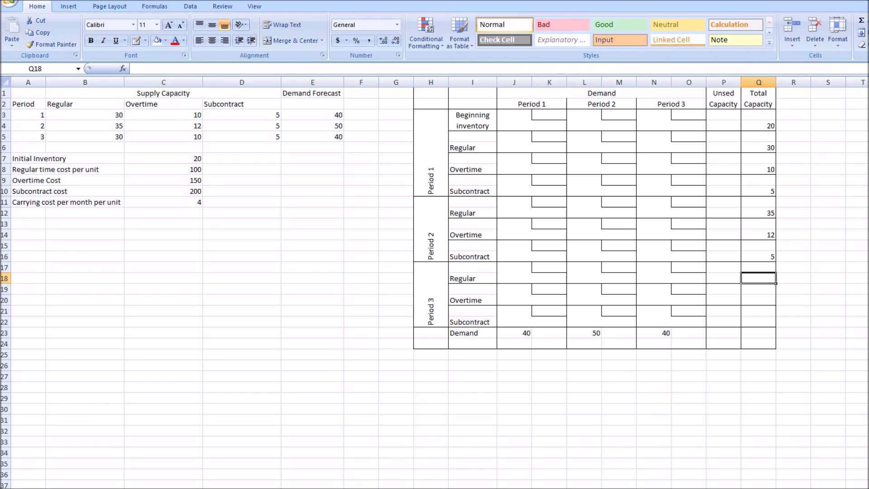
- Enter the Period 3 total capacities: 30 regular in Q18, 10 overtime in Q20 and 5 subcontract in Q22
type("30")
key("Return")
key("Return")
type("10")
key("Return")
key("Return")
type("5")
key("Return")
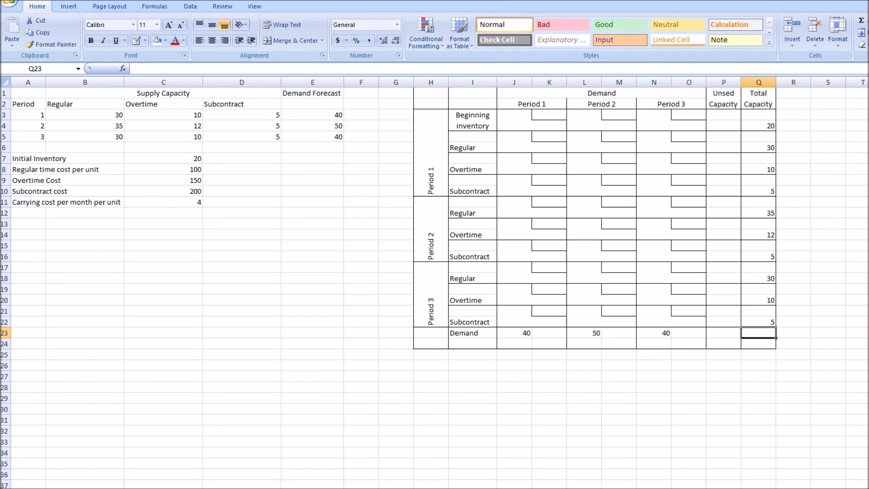
left_click(472, 452)
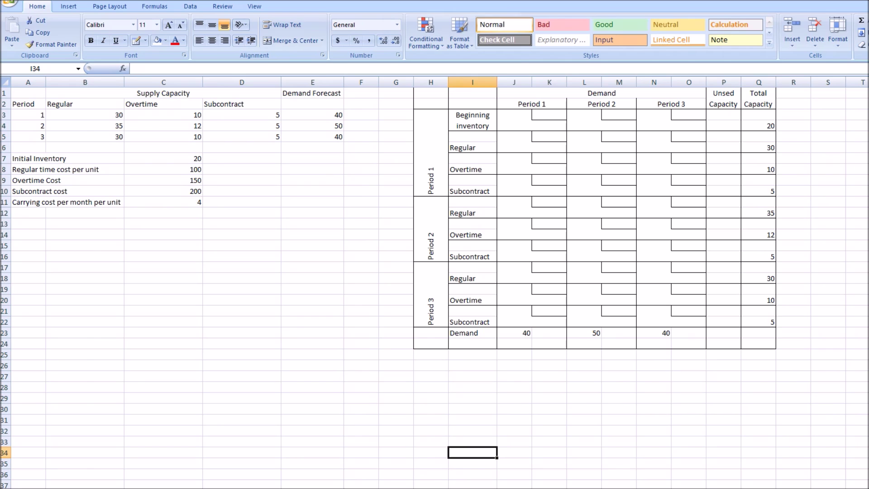
- Enter the beginning inventory unit costs 0, 4 and 8 for Periods 1, 2 and 3 in K3, M3 and O3
left_click(549, 115)
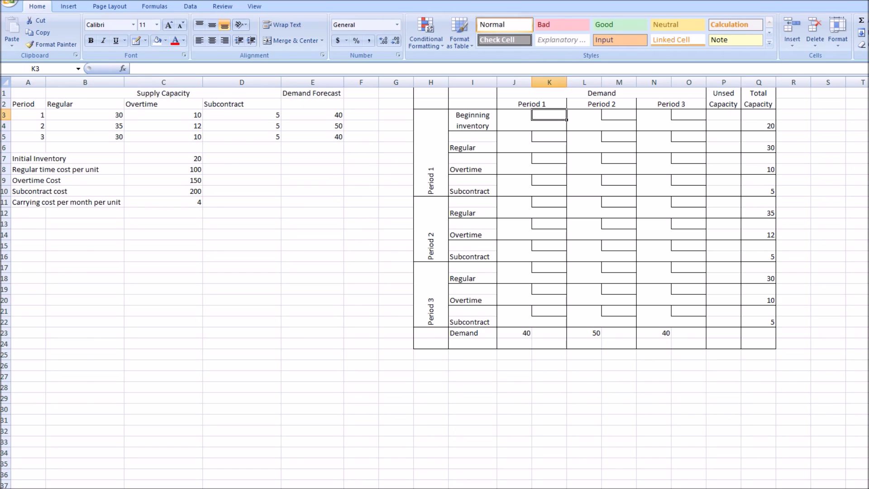
type("0")
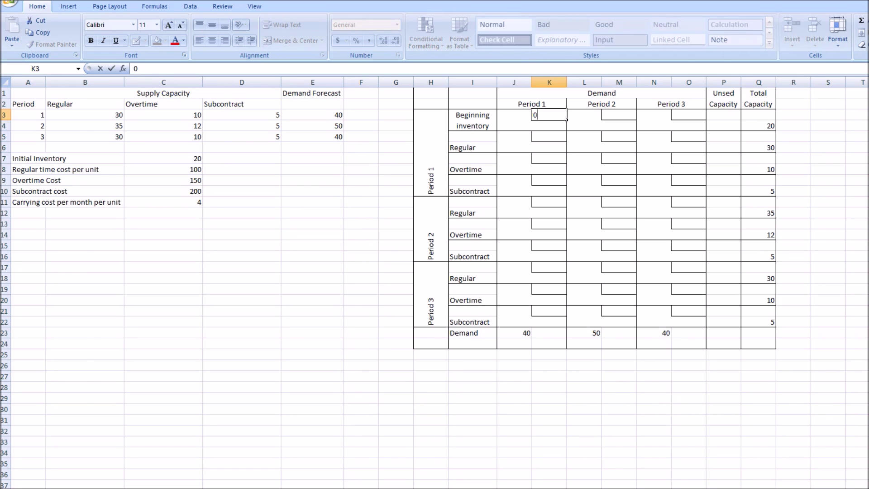
key("Tab")
left_click(619, 115)
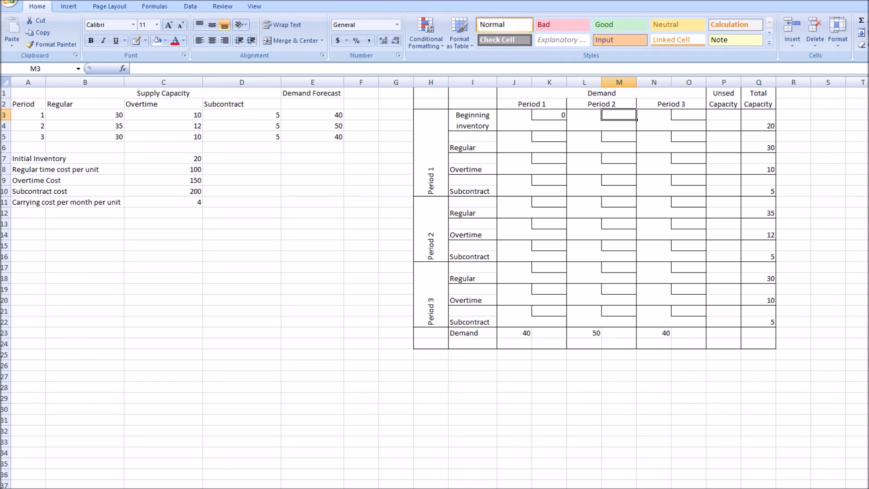
type("4")
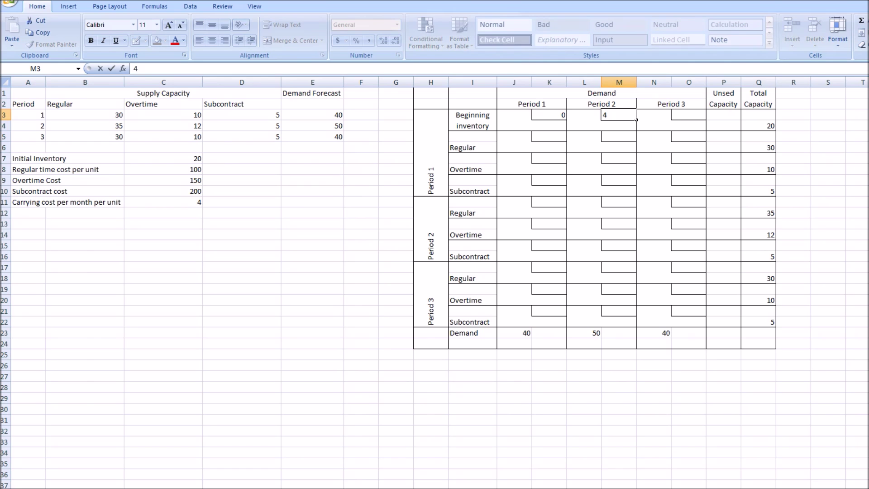
key("Tab")
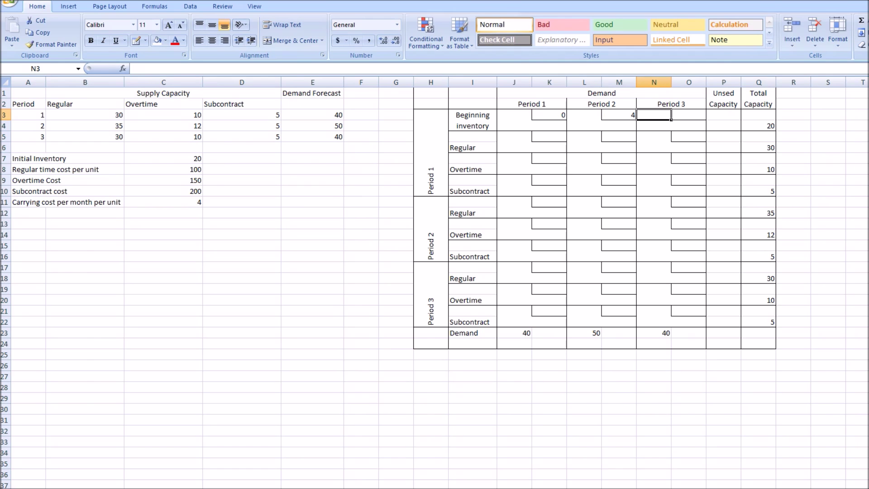
left_click(689, 115)
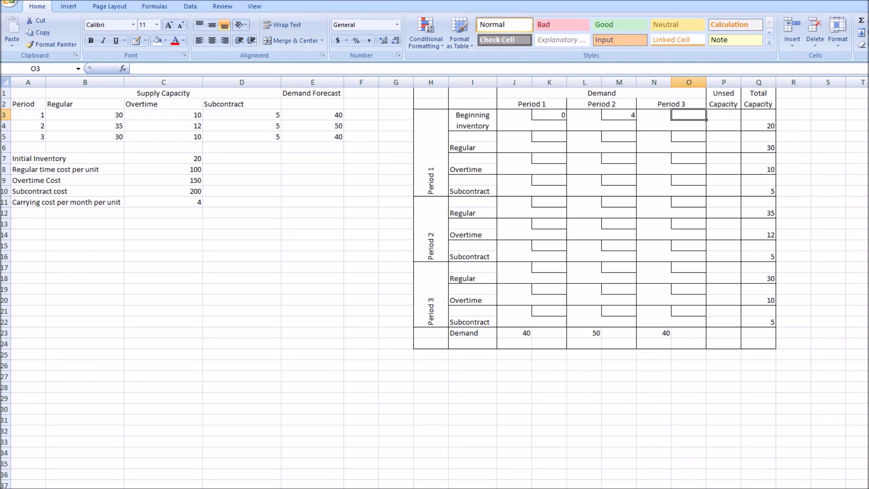
type("8")
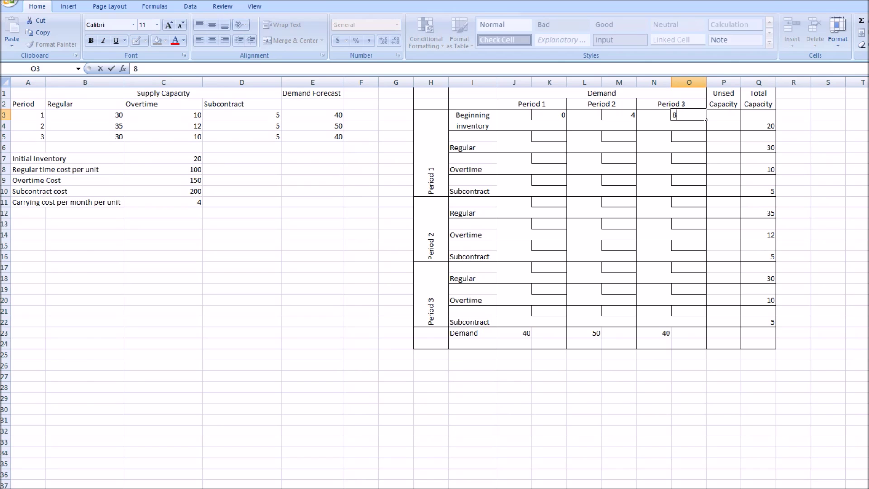
key("Return")
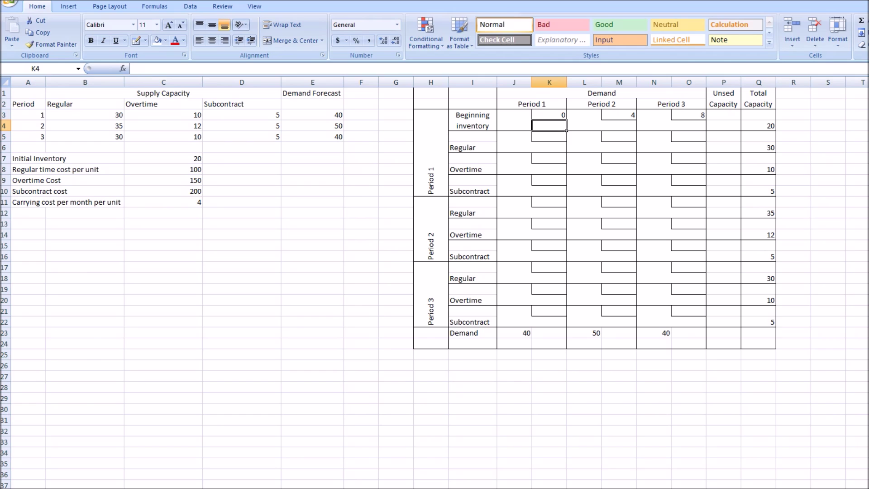
- Enter the Period 1 regular production unit costs: 100 in K5, 104 in M5 and 108 in O5
left_click(549, 136)
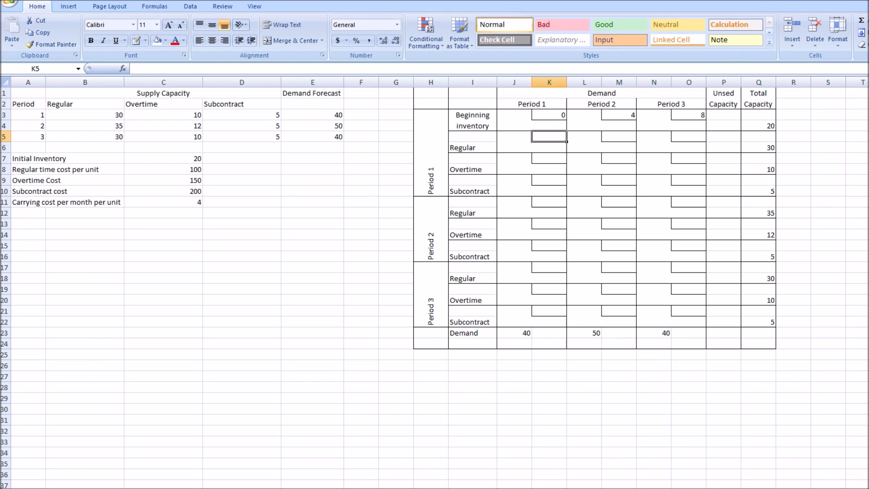
type("100")
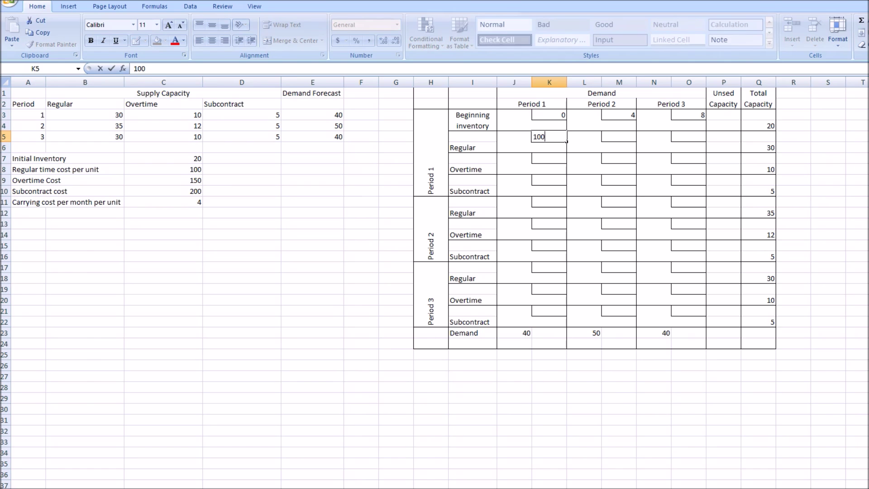
left_click(619, 136)
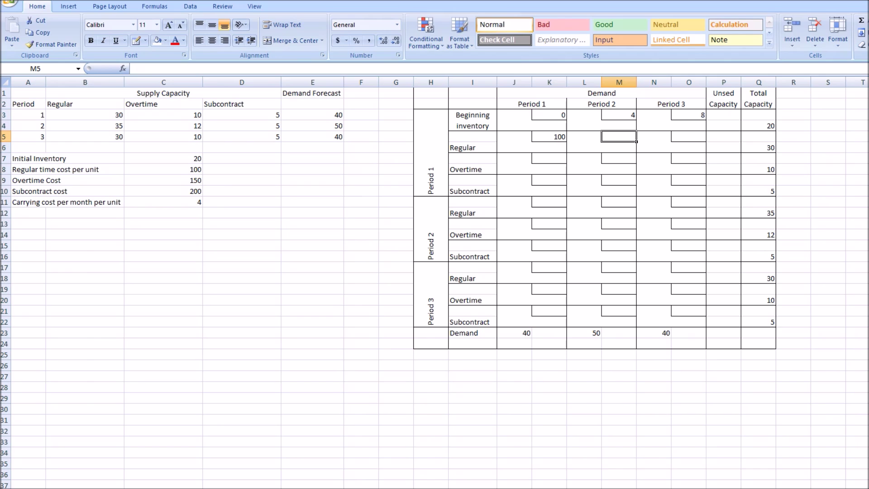
type("104")
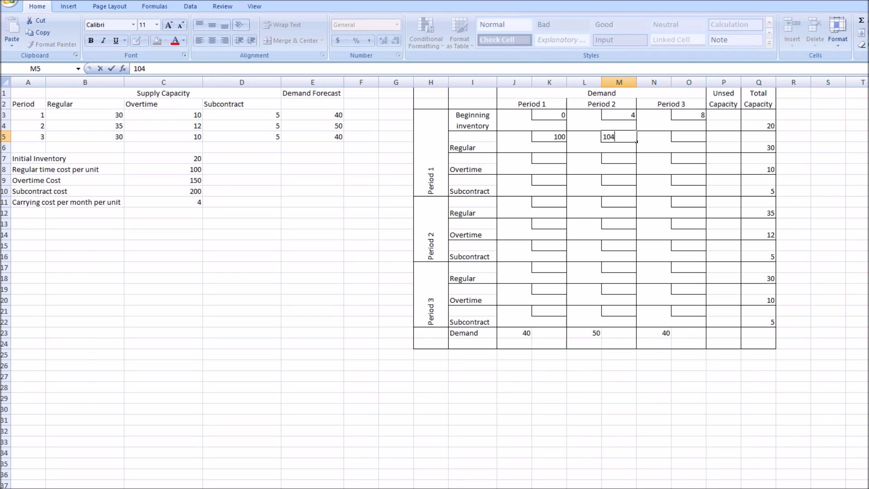
key("Tab")
key("Tab")
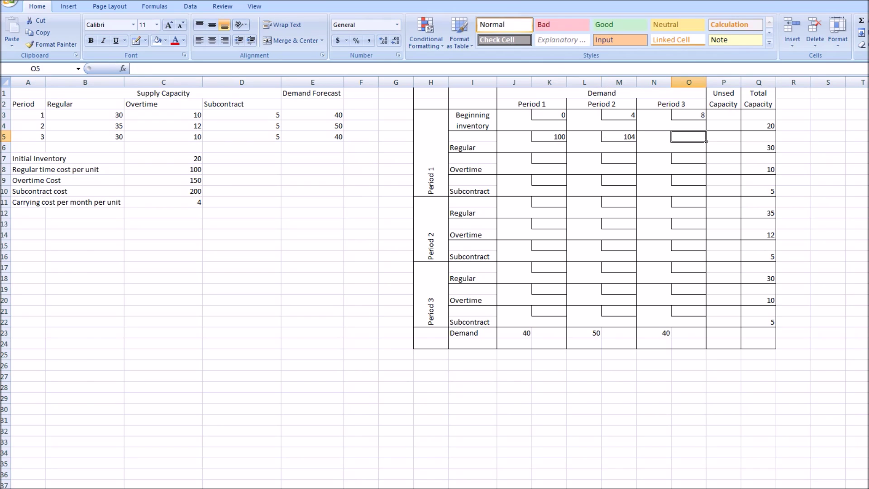
type("108")
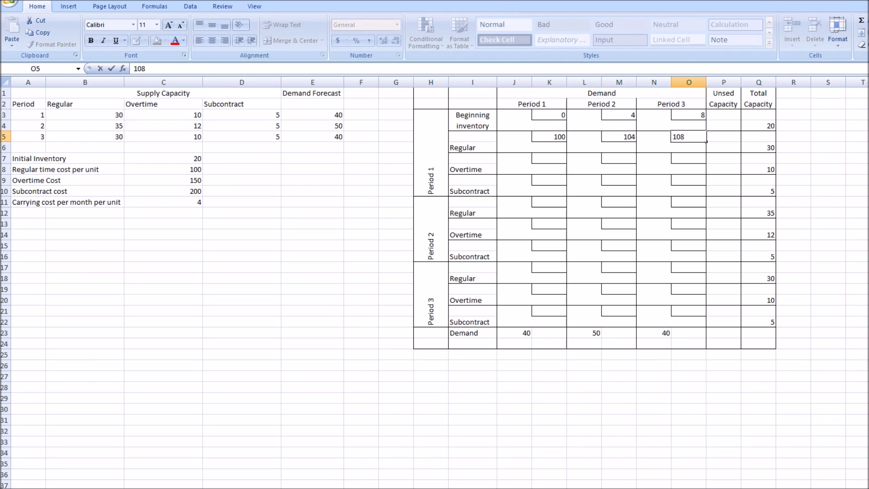
key("Return")
- Enter the Period 1 overtime unit costs: 150 in K7, 154 in M7 and 158 in O7
key("Return")
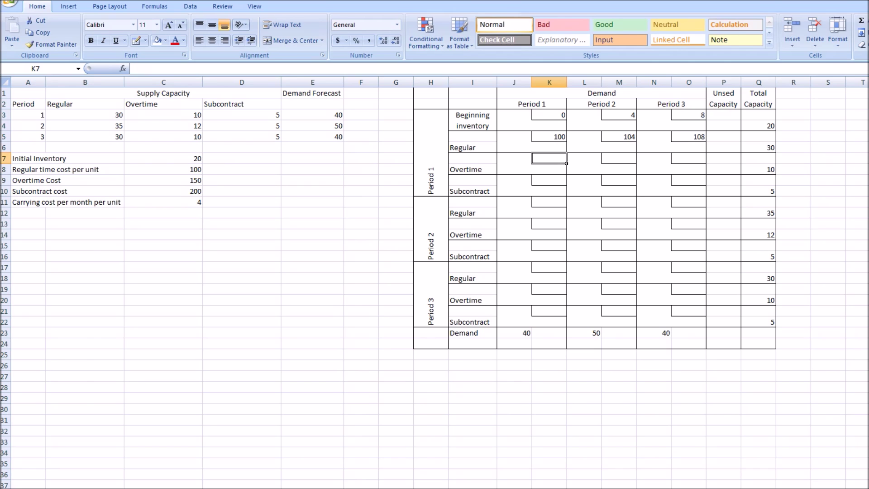
type("150")
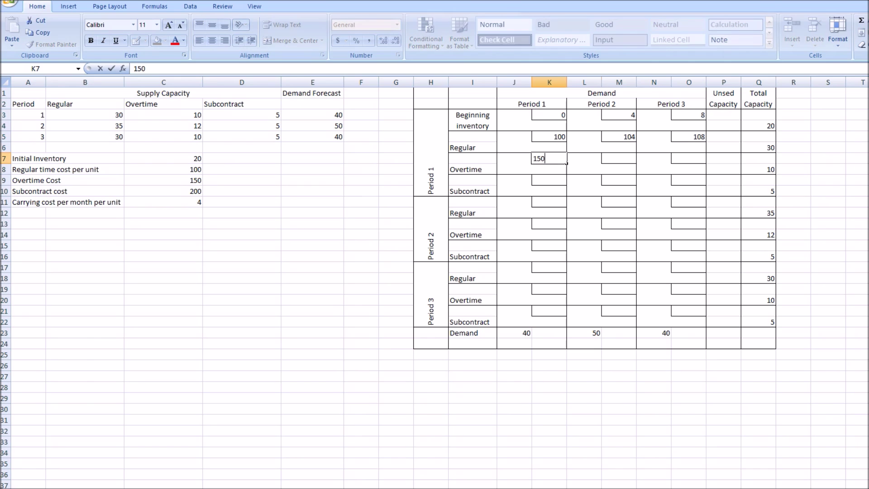
key("Tab")
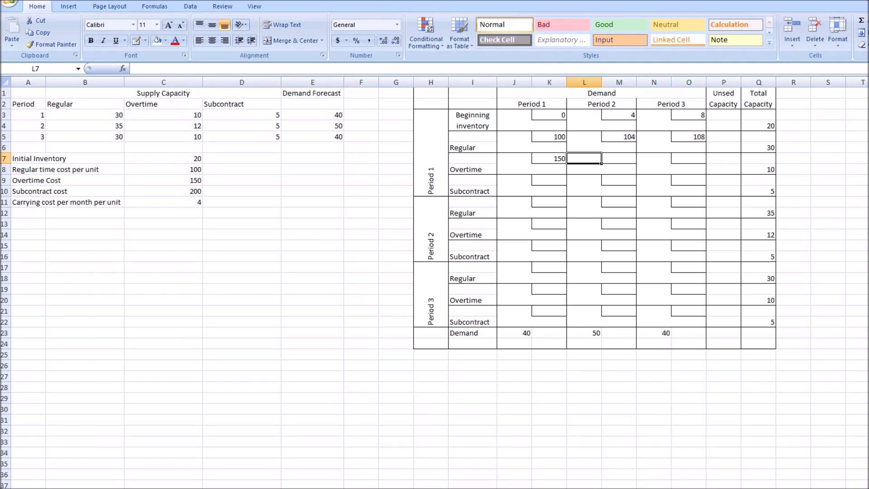
key("Tab")
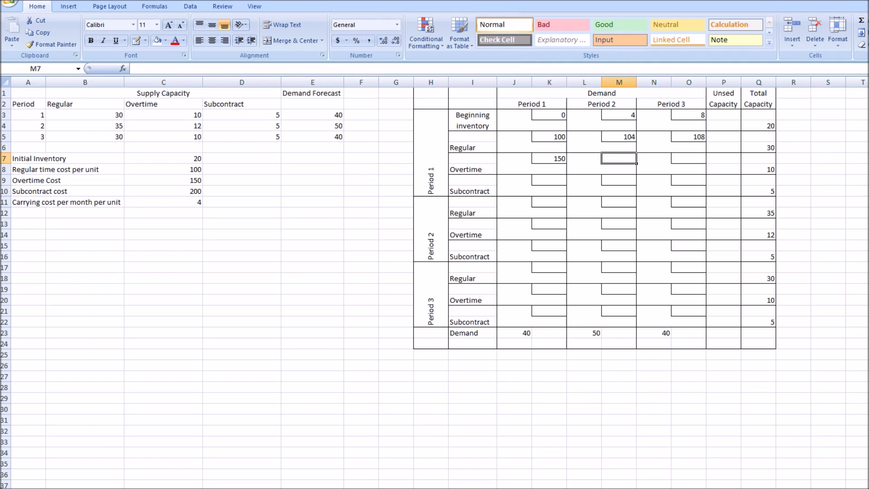
type("154")
key("Tab")
key("Tab")
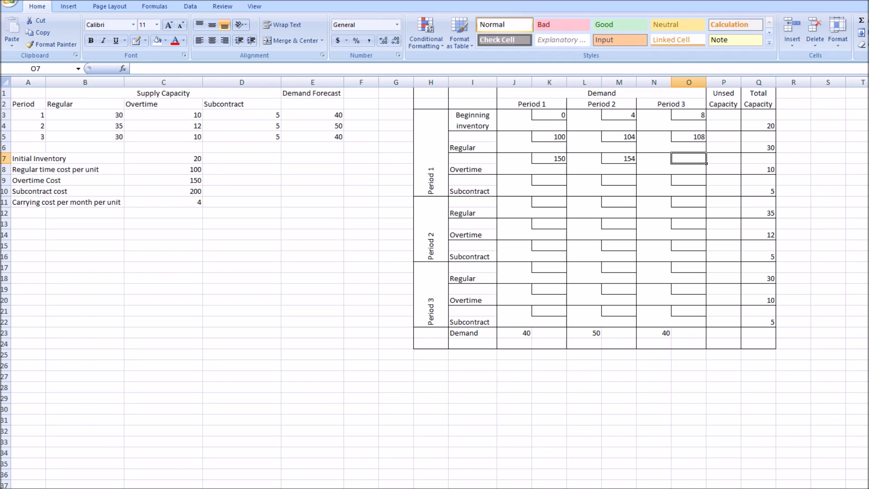
type("158")
key("Return")
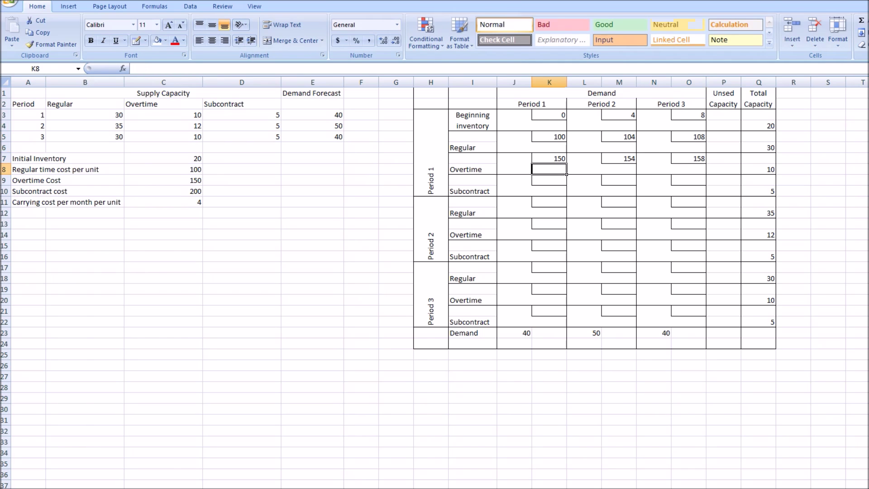
- Enter the Period 1 subcontract unit costs: 200 in K9, 204 in M9 and 208 in O9
key("Down")
key("Down")
key("Up")
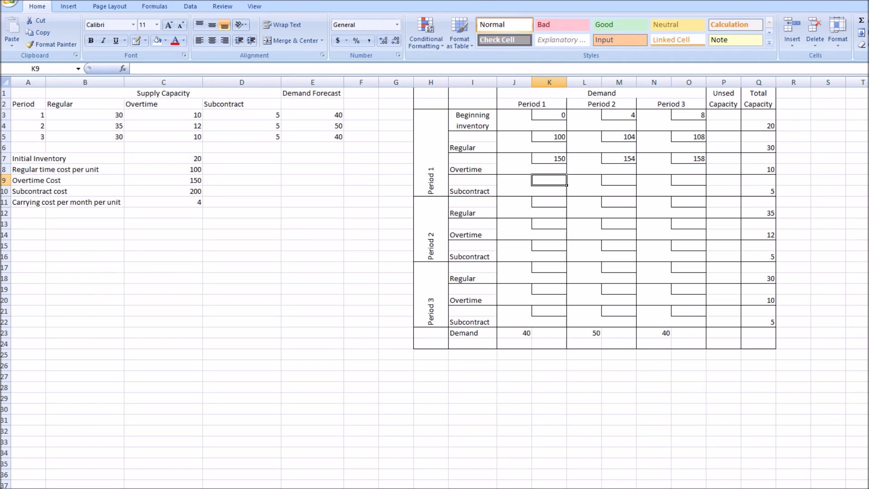
type("200")
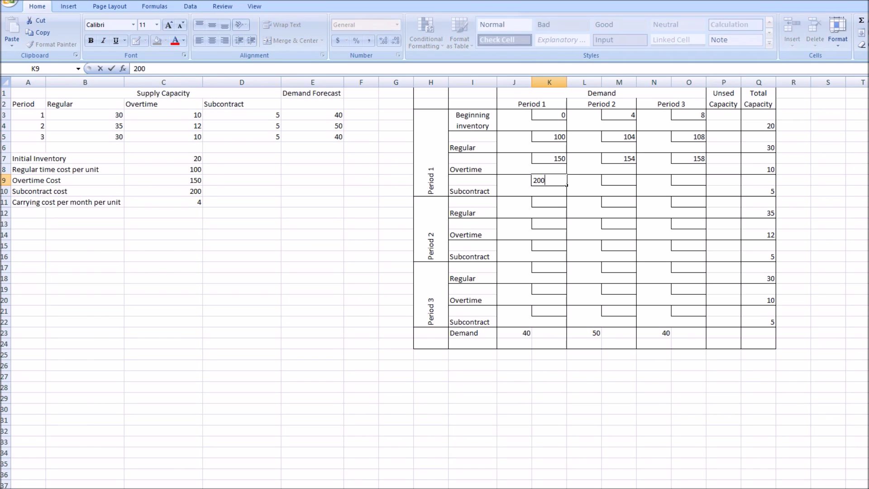
key("Tab")
key("Right")
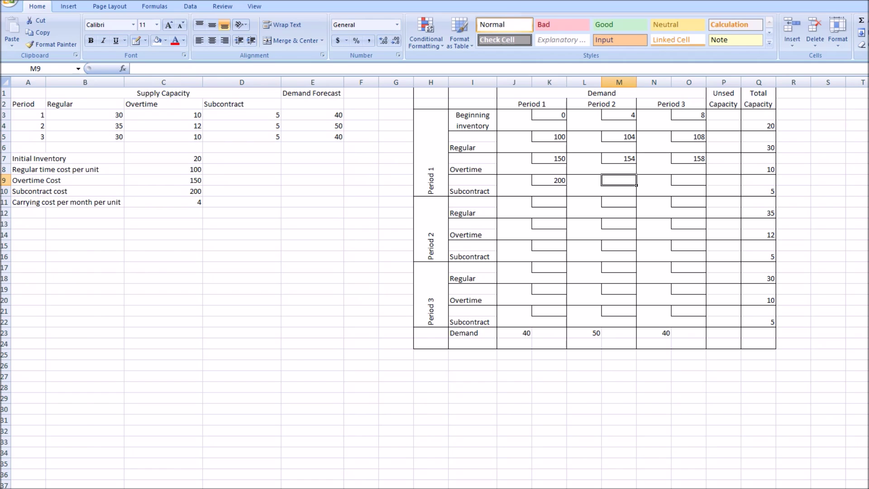
type("204")
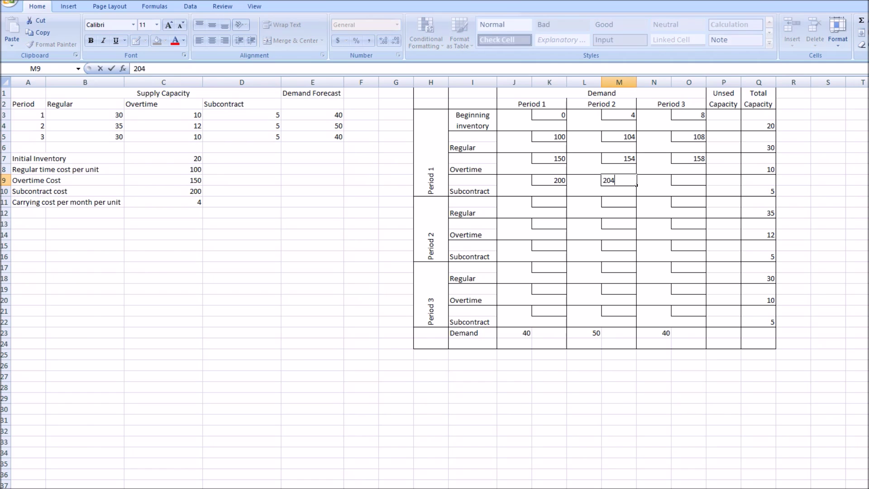
key("Right")
key("Right")
type("208")
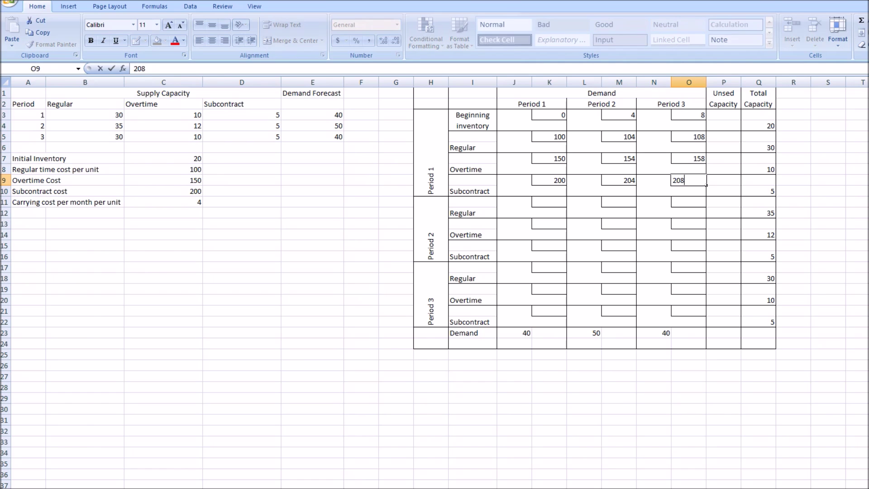
left_click(566, 195)
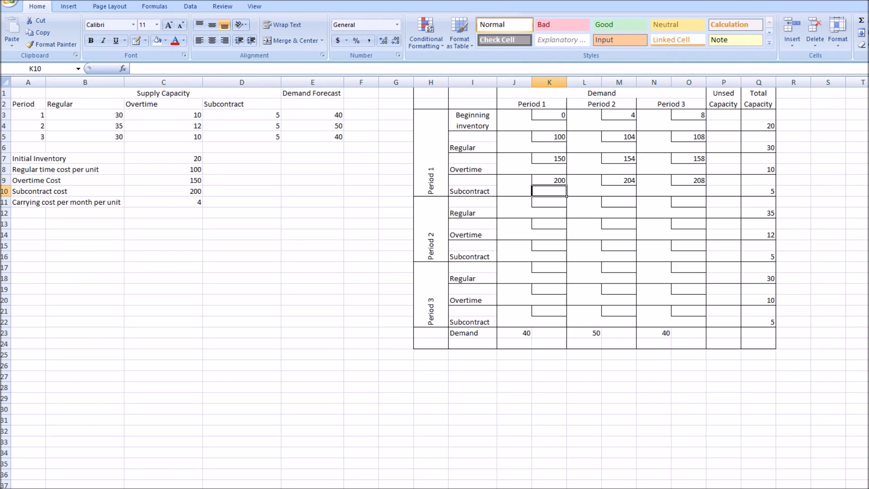
- Shade J11:K16 gray to block out Period 2 production for Period 1 demand
left_click_drag(516, 201, 548, 259)
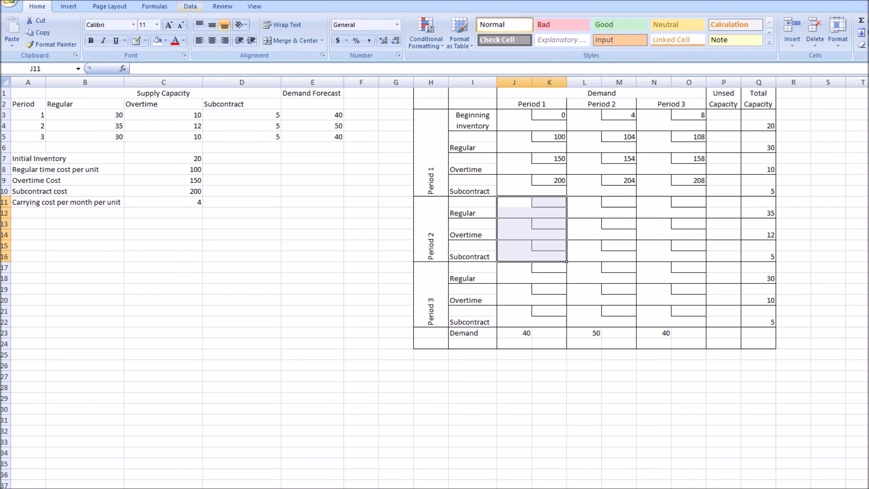
left_click(166, 41)
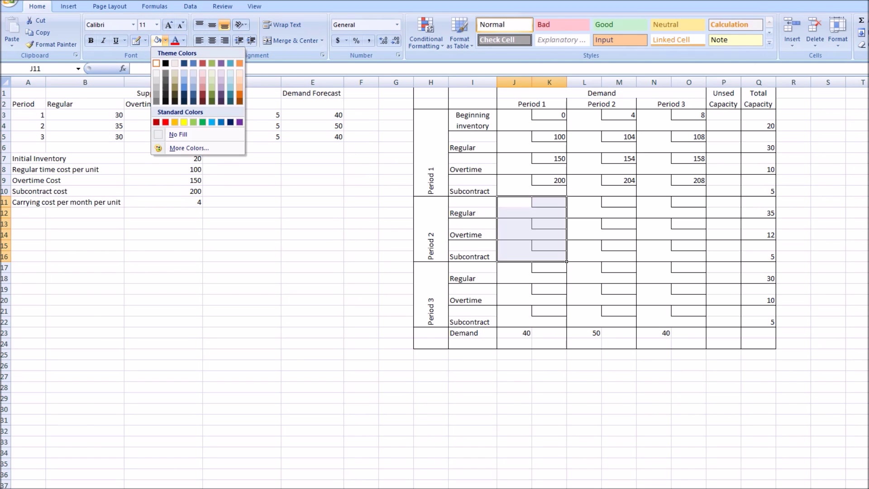
left_click(156, 87)
left_click(548, 321)
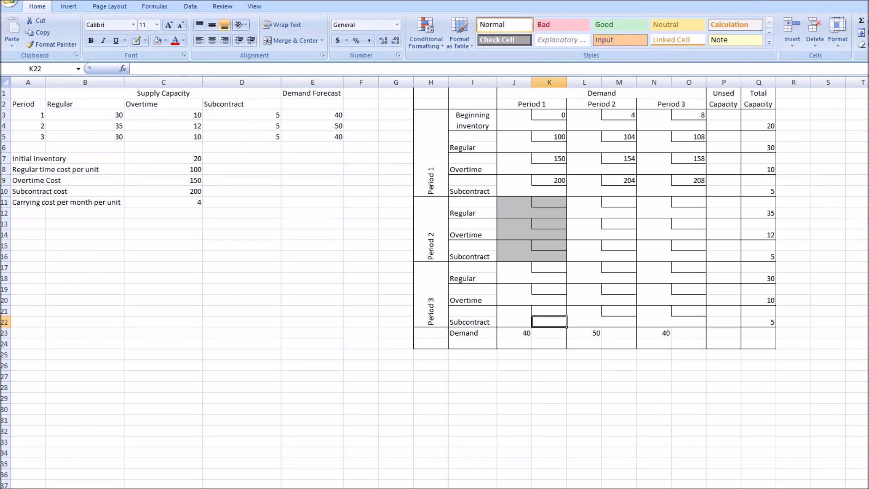
- Enter the Period 2 regular production unit costs: 100 in M11 and 104 in O11
left_click(619, 202)
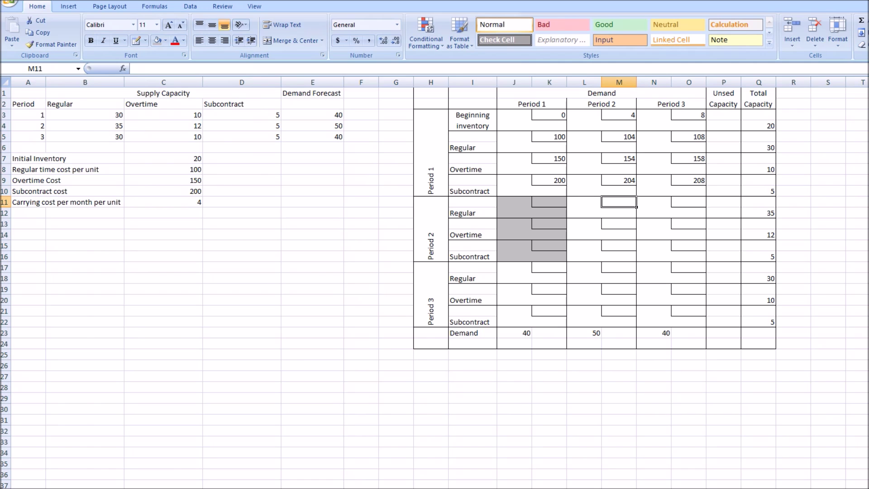
type("100")
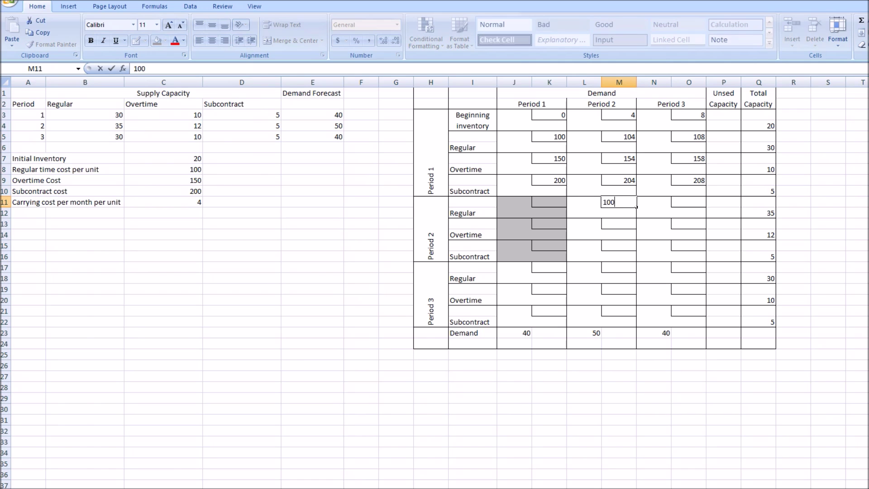
key("Return")
key("Up")
key("Right")
key("Right")
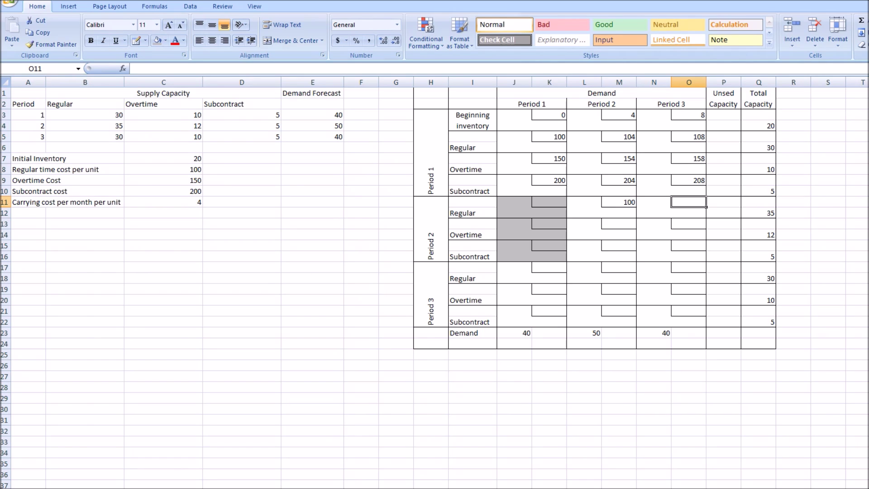
type("104")
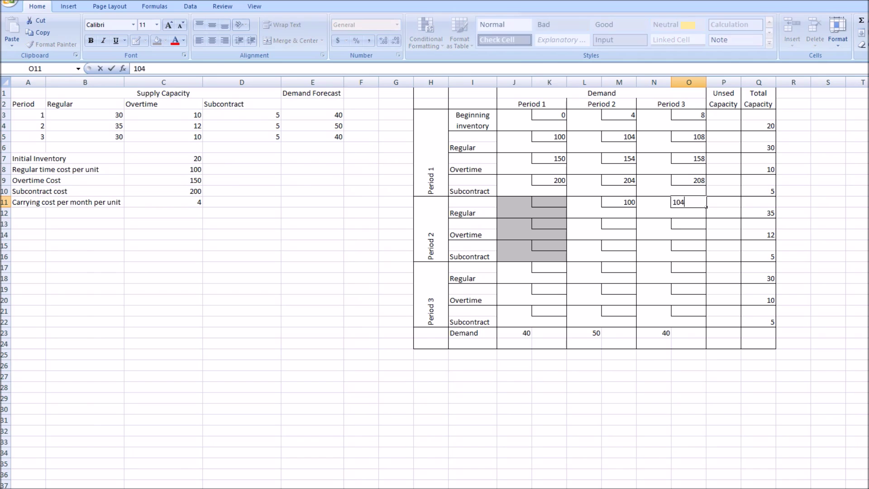
key("Return")
- Enter the Period 2 overtime unit costs: 150 in M13 and 154 in O13
key("Down")
key("Left")
key("Left")
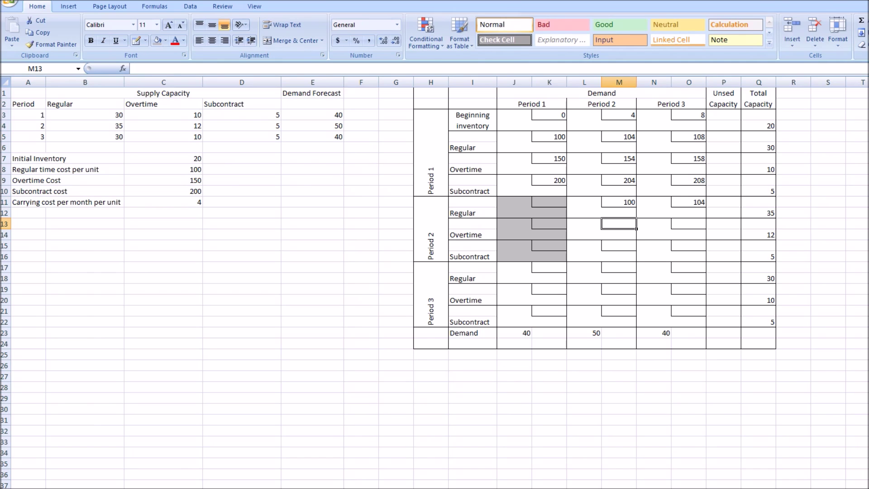
type("150")
left_click(702, 225)
type("15")
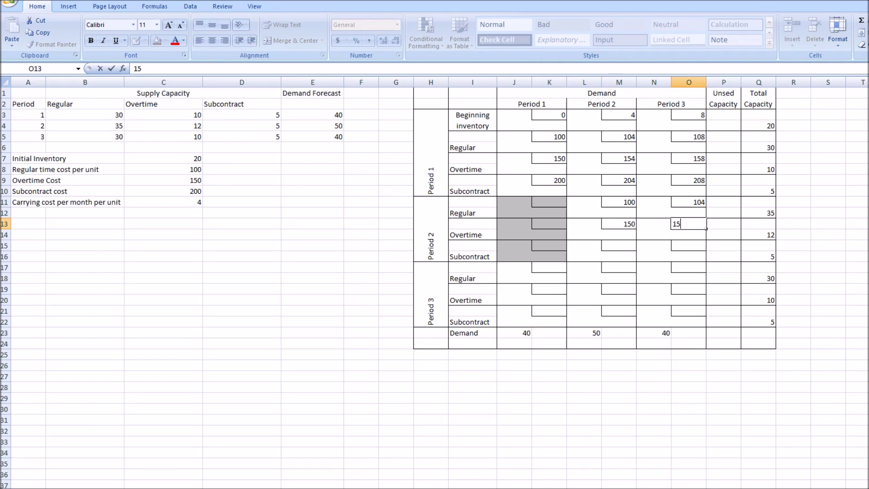
type("4")
key("Return")
- Enter the Period 2 subcontract unit costs of 200 in M15 and 204 in O15, leaving N15 empty
key("Down")
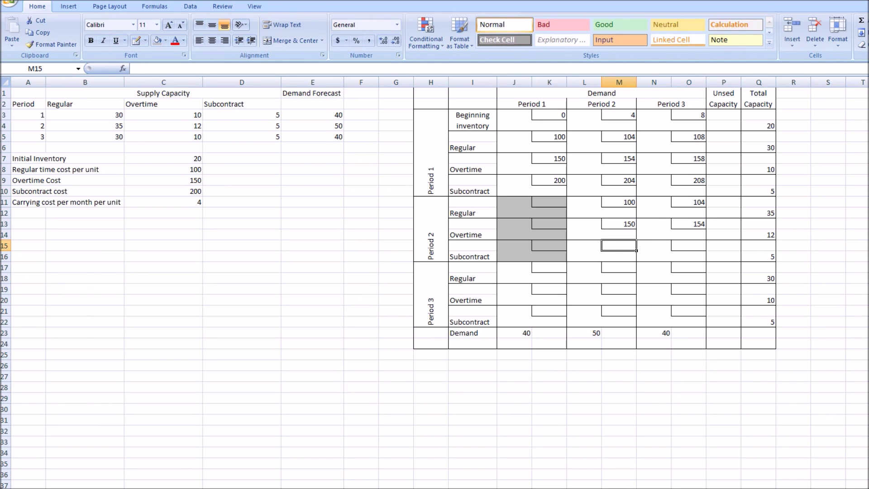
type("200")
left_click(670, 249)
type("2")
key("BackSpace")
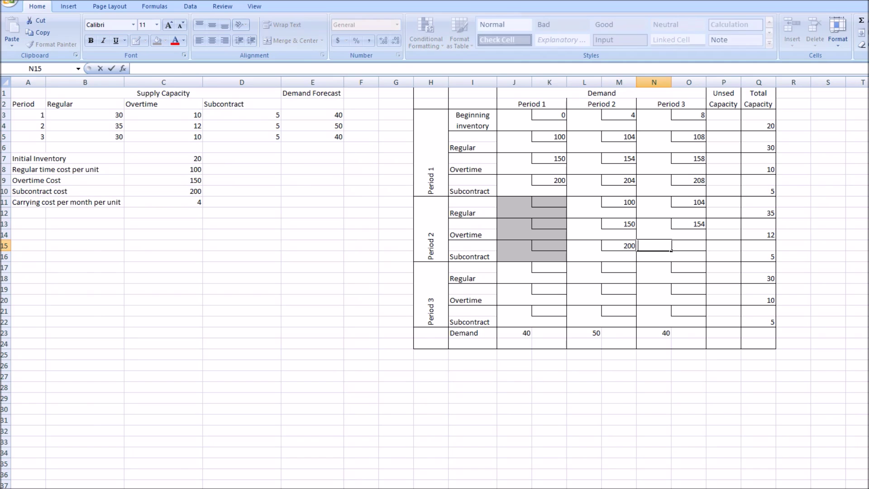
left_click(704, 249)
type("204")
left_click(636, 260)
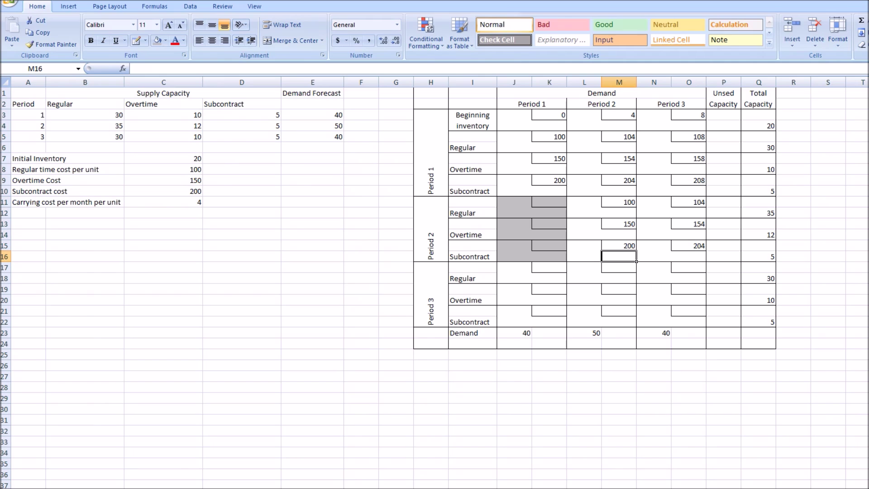
- Fill J17:M22 with the same gray to block out Period 3 production for Period 1 and 2 demand
left_click_drag(515, 267, 634, 324)
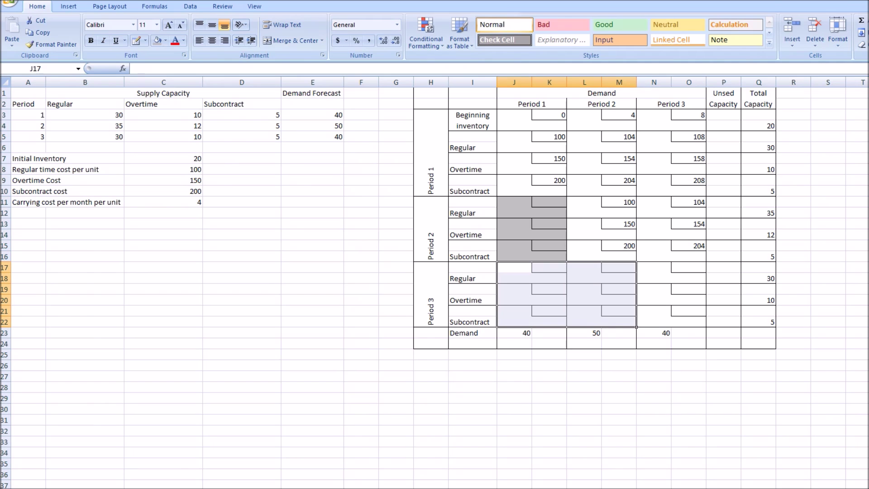
left_click(157, 40)
left_click(653, 419)
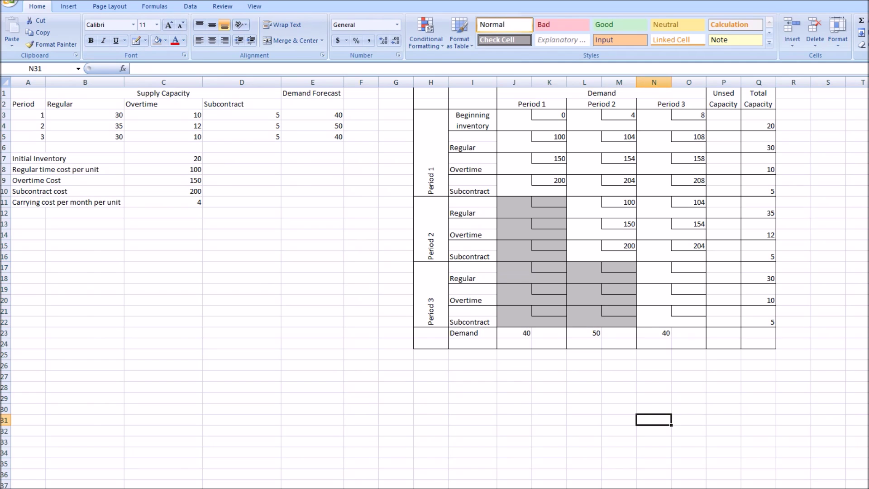
- Enter the Period 3 unit costs: regular 100 in O17, overtime 150 in O19 and subcontract 200 in O21
left_click(689, 267)
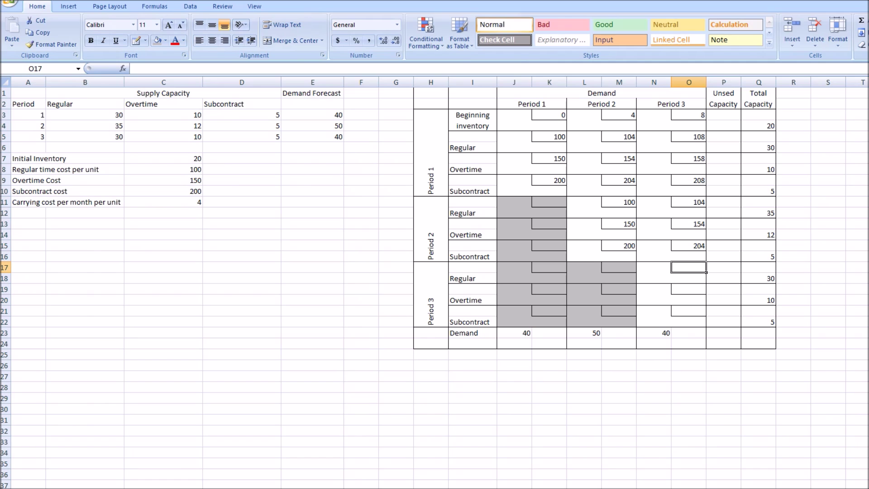
type("100")
key("Return")
key("Return")
type("150")
key("Return")
key("Return")
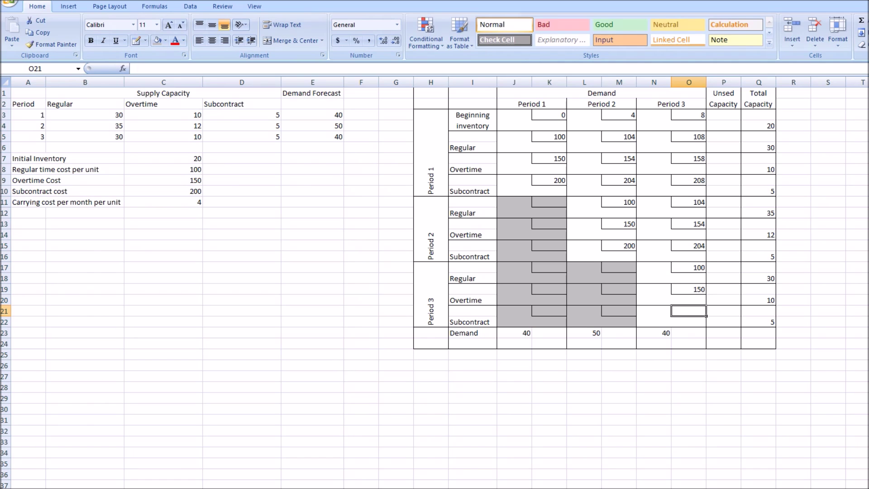
type("204")
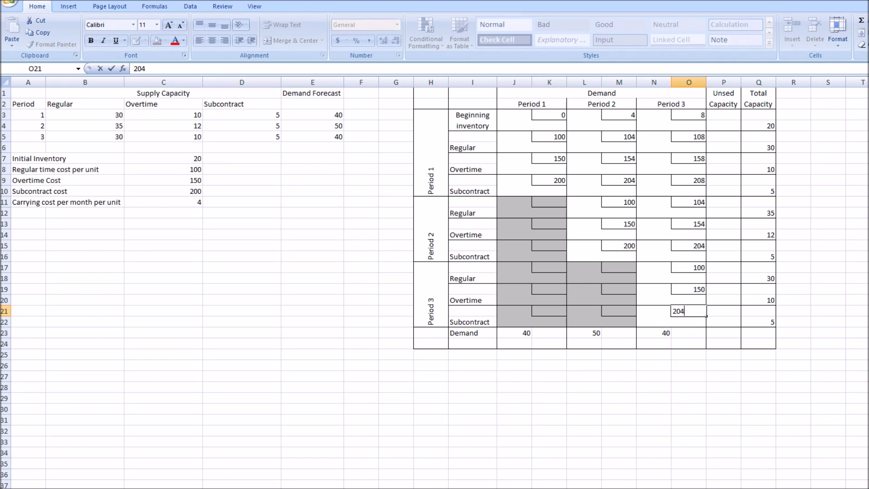
key("Return")
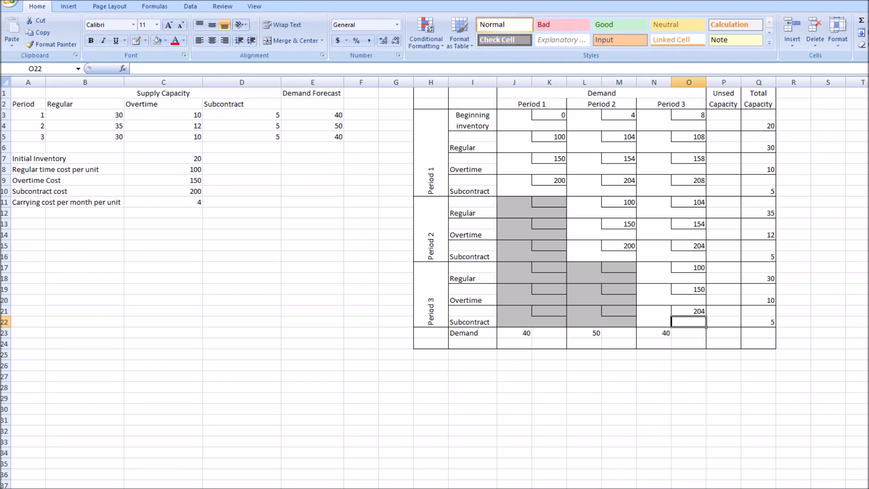
key("Up")
type("200")
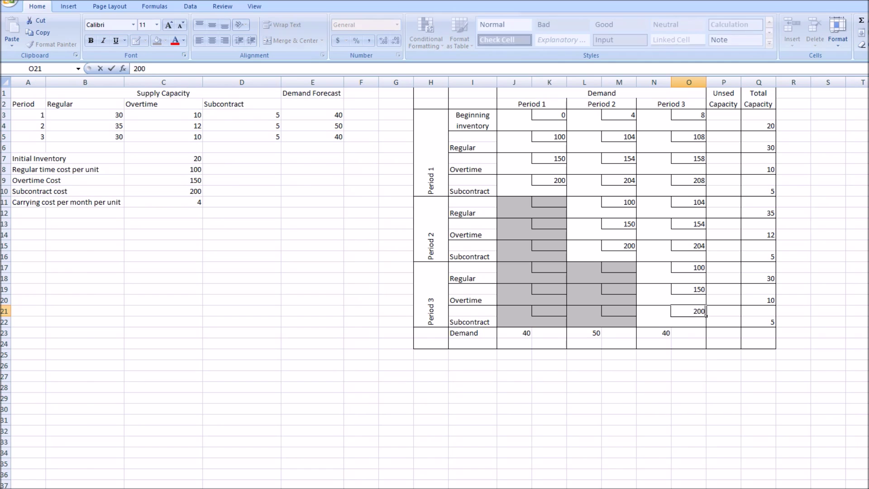
key("Return")
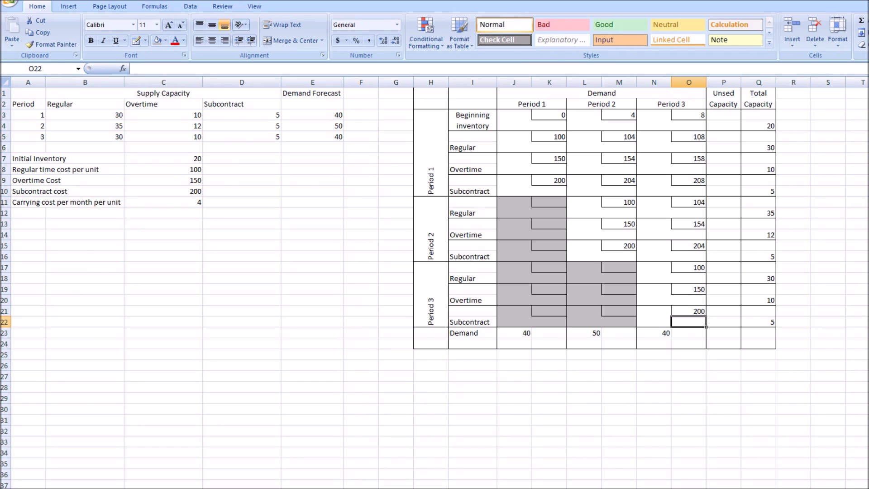
- Allocate Period 1 demand: 20 units from beginning inventory in J4 and 20 units from Period 1 regular production in J6
left_click(514, 125)
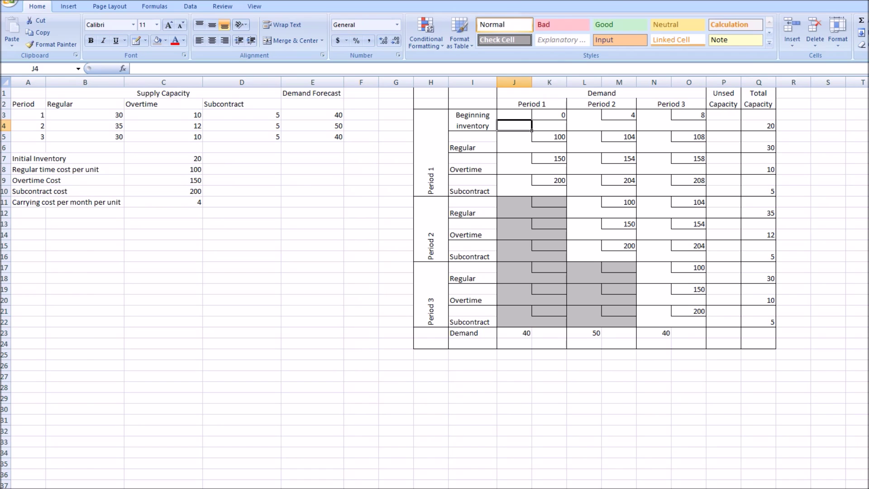
type("20")
key("Return")
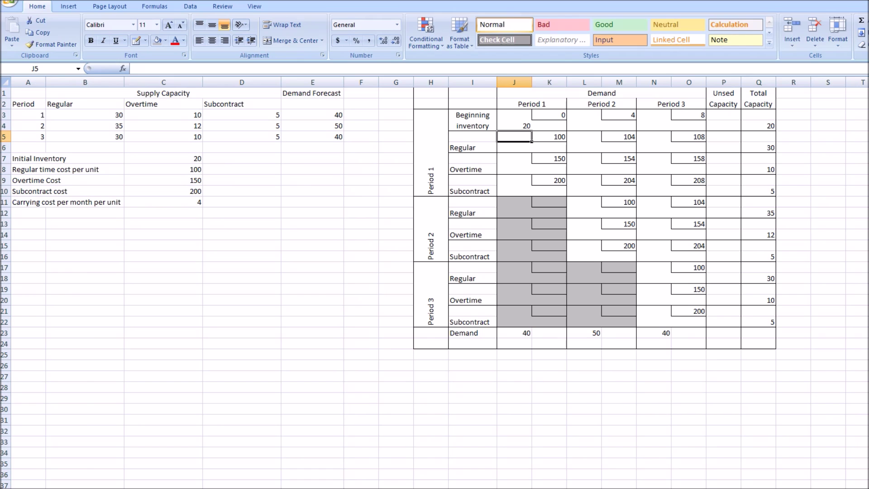
left_click(514, 147)
type("20")
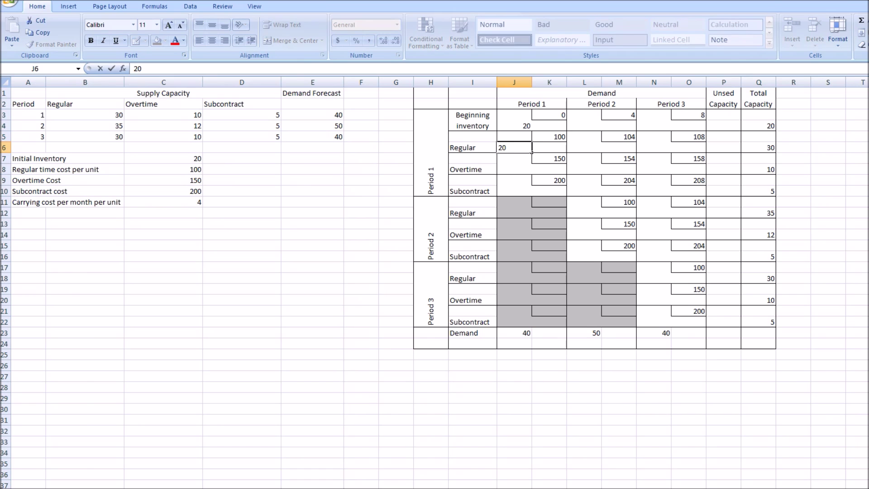
key("Return")
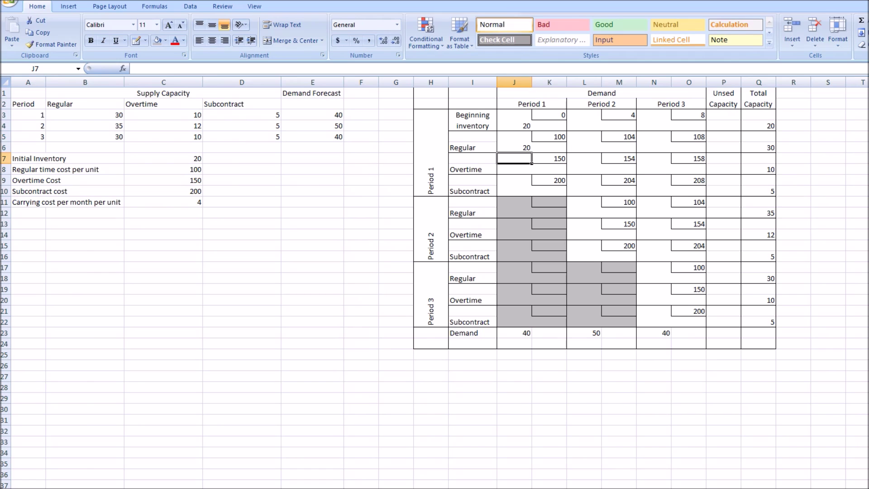
left_click(584, 125)
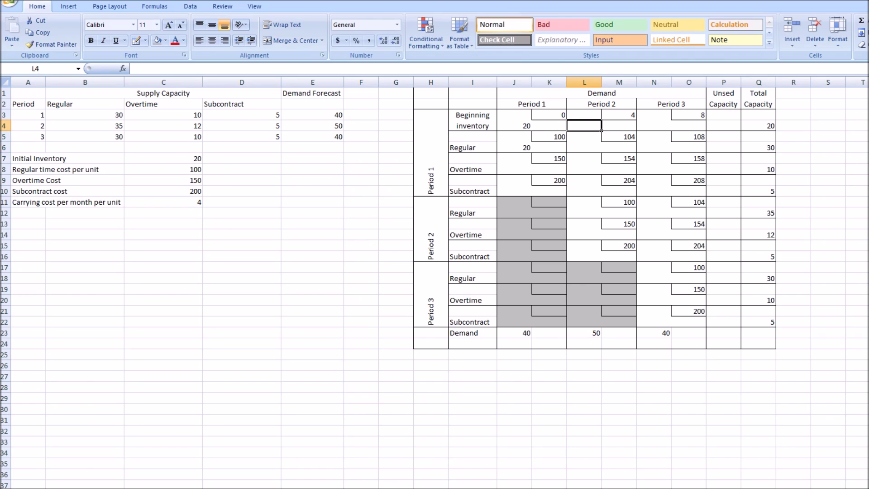
- Start a formula in P4 for the unused capacity of the beginning inventory row
left_click(723, 125)
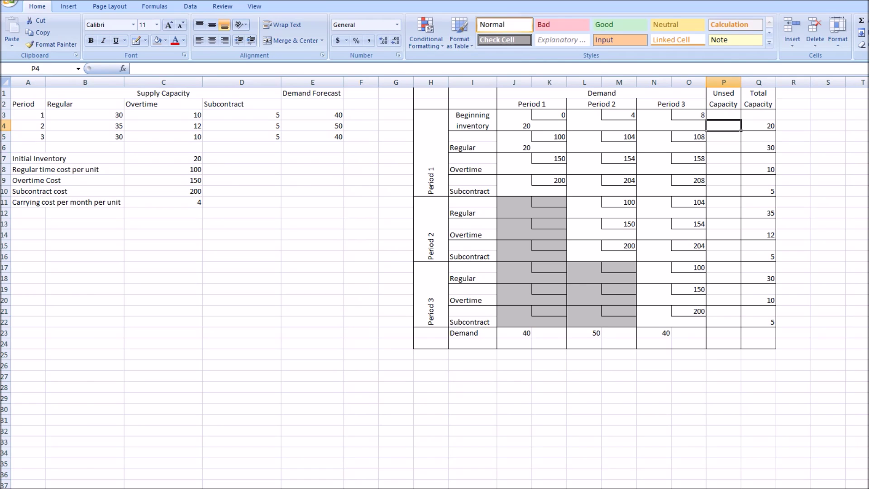
type("=")
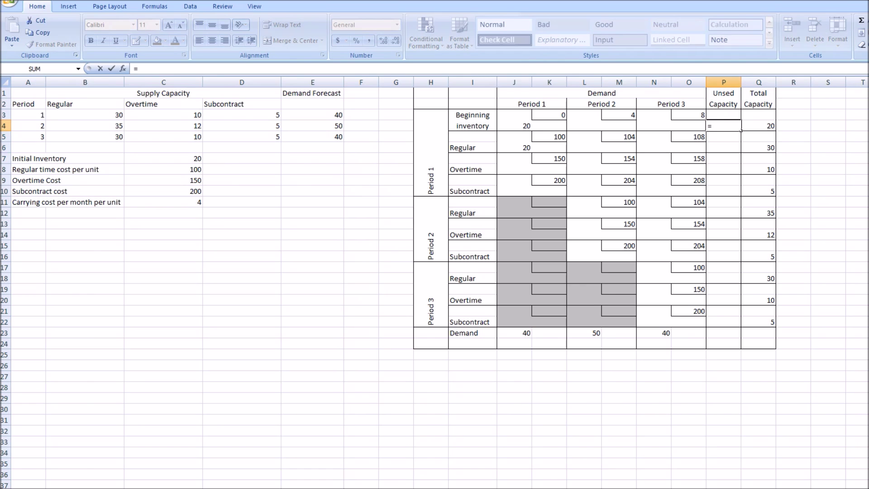
key("Page_Down")
key("Page_Down")
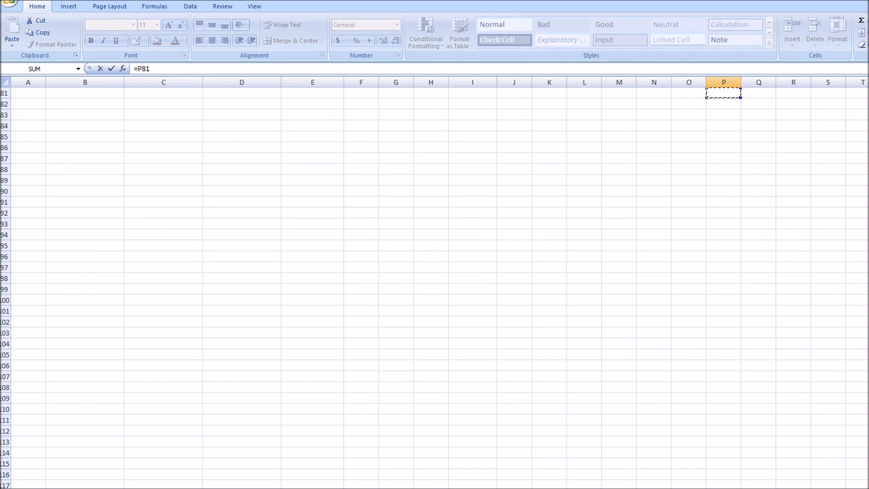
scroll(741, 130, "up", 20)
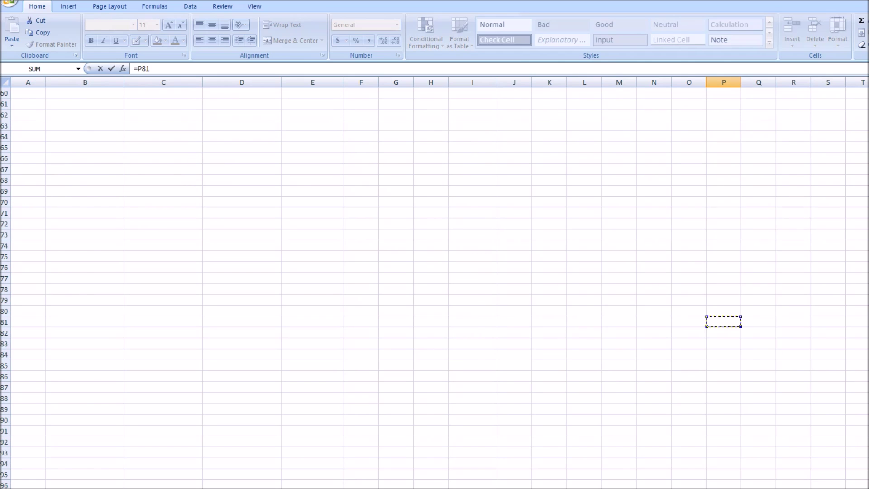
key("BackSpace")
key("BackSpace")
key("BackSpace")
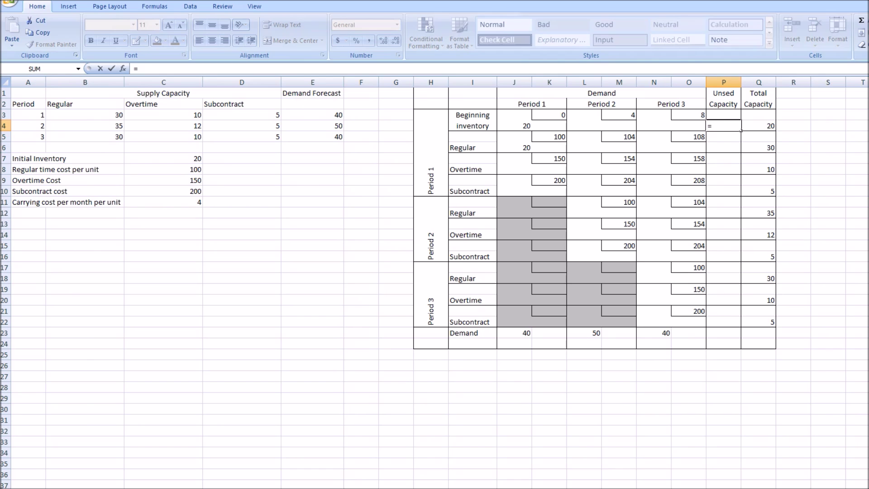
- Complete the P4 formula as Q4-SUM(J4:O4), accepting the added closing parenthesis
left_click(743, 129)
type("-sum(")
left_click(688, 126)
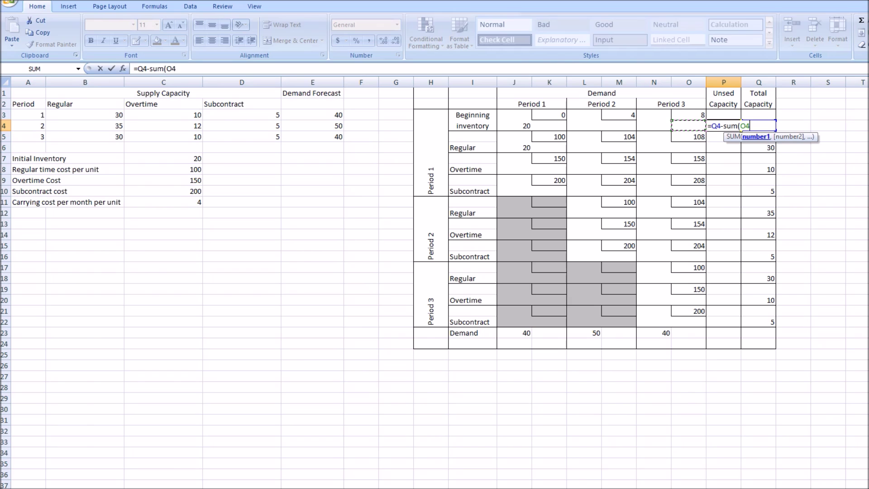
left_click_drag(689, 126, 505, 127)
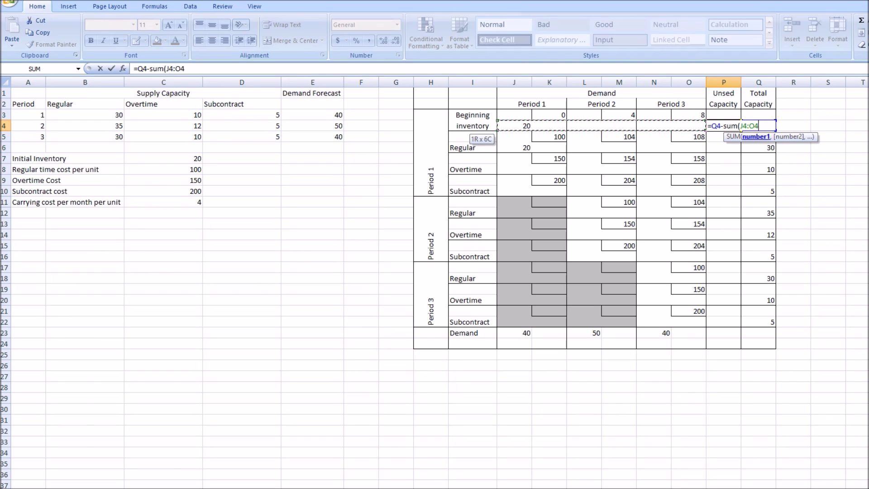
key("Return")
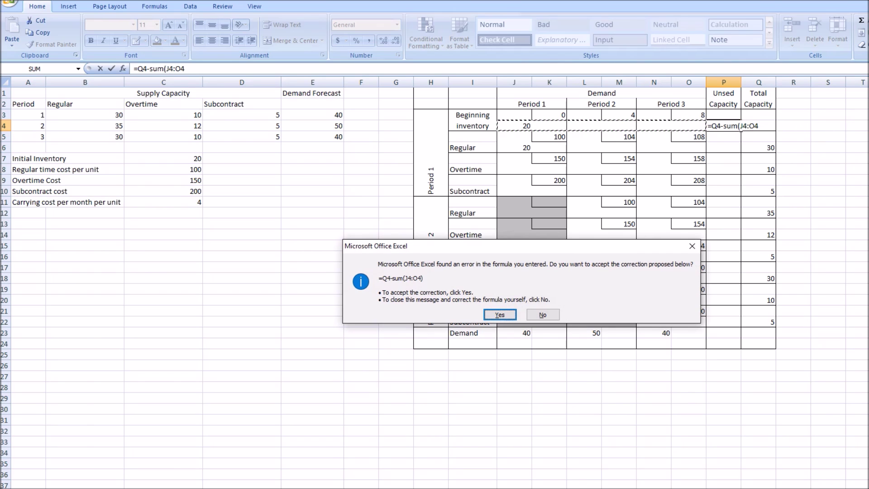
key("Return")
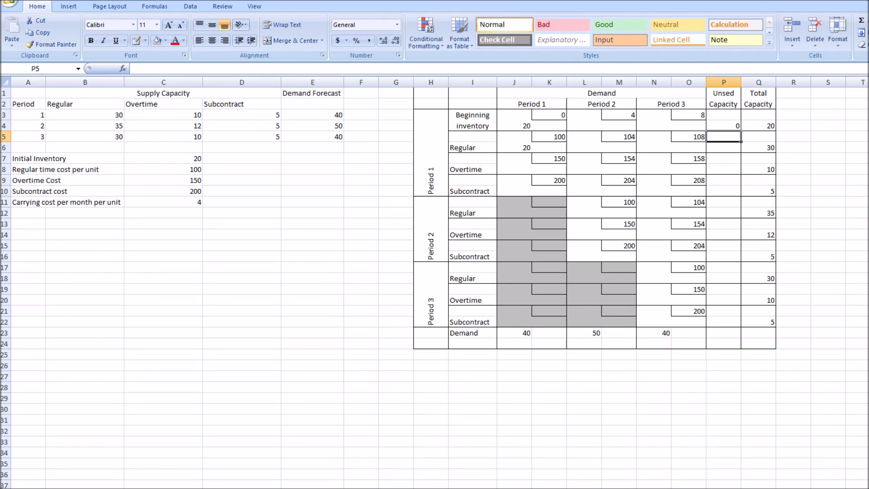
- Fill the unused capacity formula from P4 down through P22
left_click(723, 126)
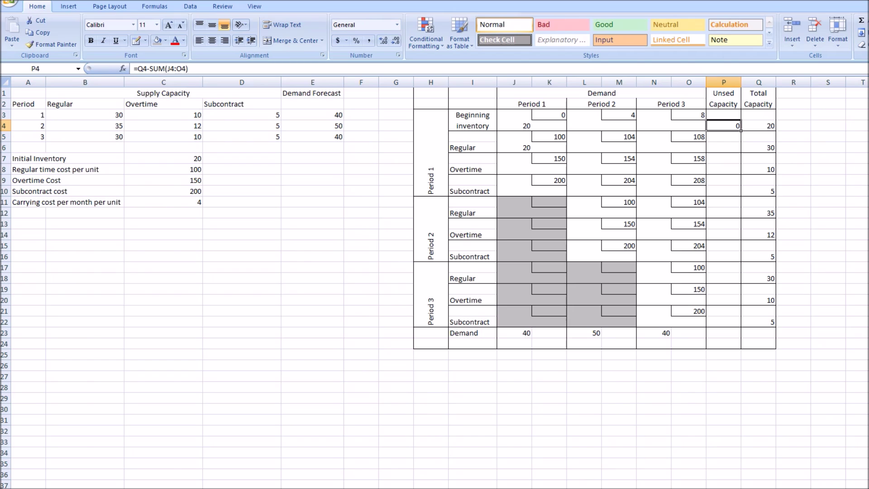
left_click_drag(741, 130, 741, 326)
- Clear the copied formulas from the unit cost rows of the unused capacity column: P5 and every second cell down to P21
left_click(724, 137)
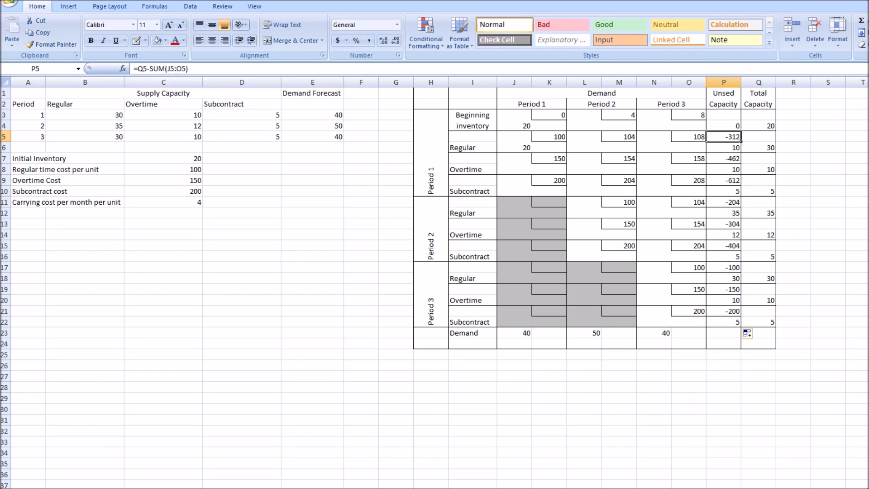
key("Delete")
key("Down")
key("Down")
key("Delete")
key("Down")
key("Down")
key("Delete")
key("Down")
key("Down")
key("Delete")
key("Down")
key("Down")
key("Delete")
key("Down")
key("Down")
key("Delete")
key("Down")
key("Down")
key("Delete")
key("Down")
key("Down")
key("Delete")
key("Down")
key("Down")
key("Delete")
left_click(828, 278)
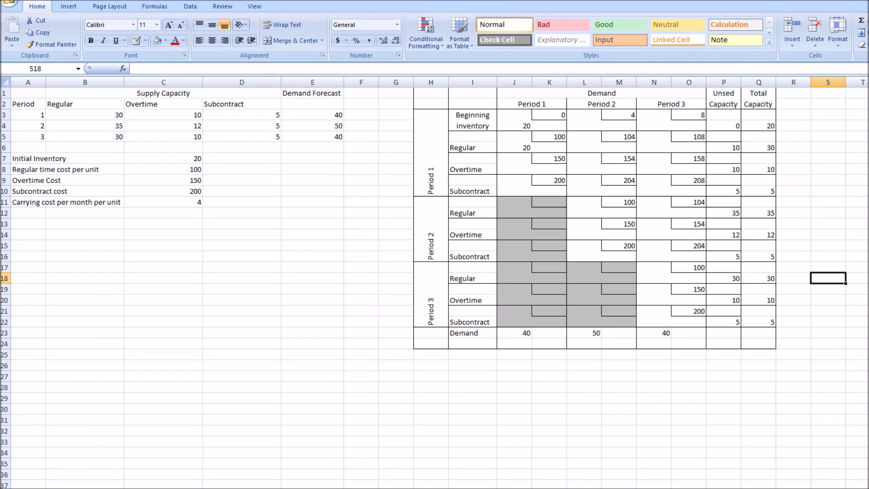
left_click(868, 223)
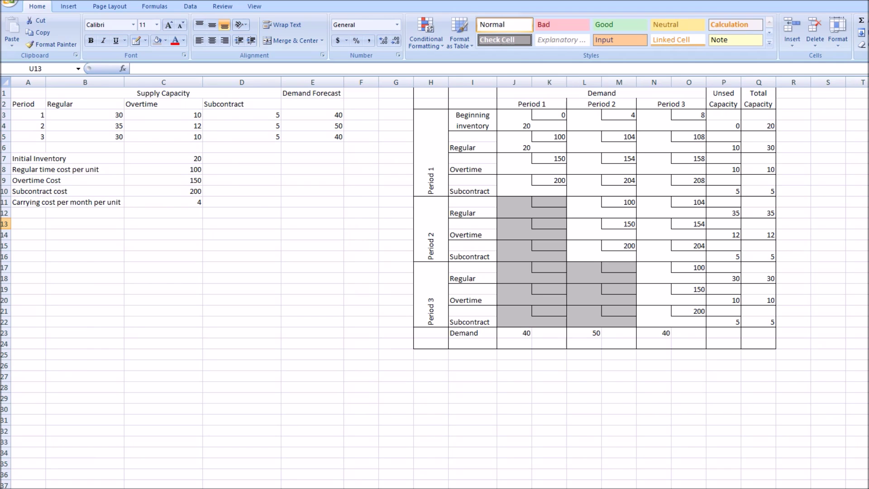
- Allocate Period 2 demand: 35 from Period 2 regular in L12, 10 from Period 1 regular in L6 and 5 from Period 2 overtime in L14
left_click(584, 213)
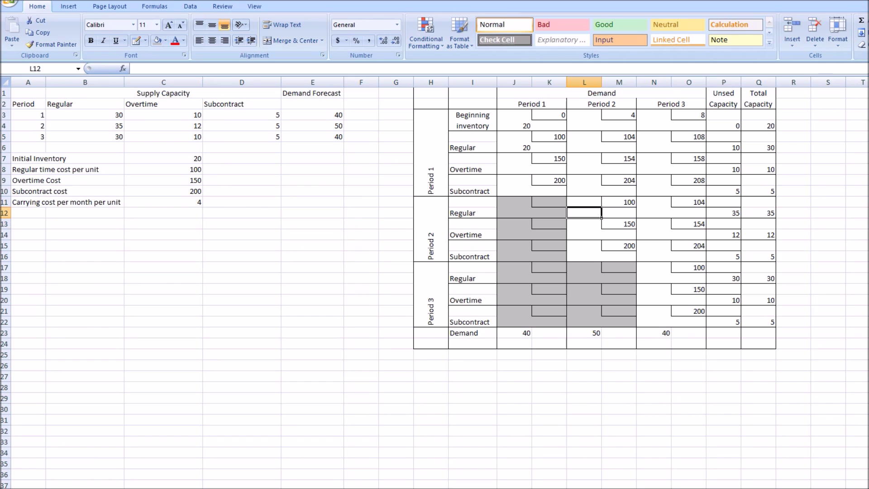
type("35")
key("Return")
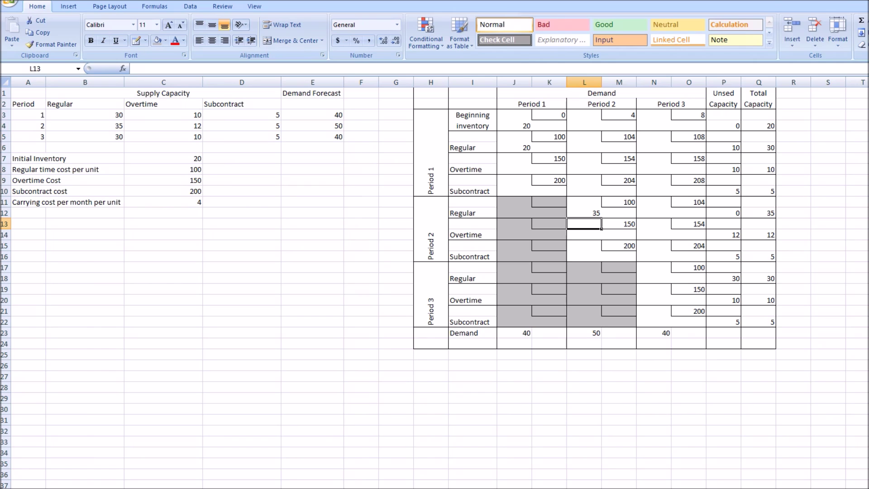
left_click(584, 148)
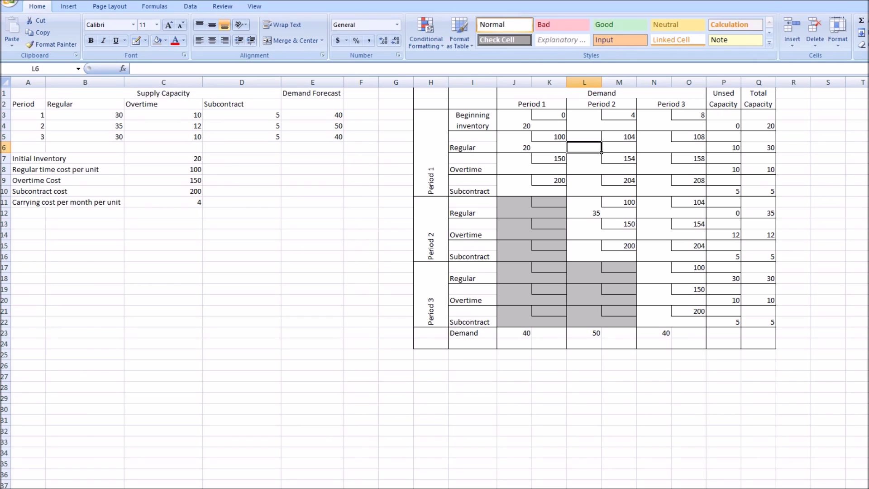
type("10")
key("Return")
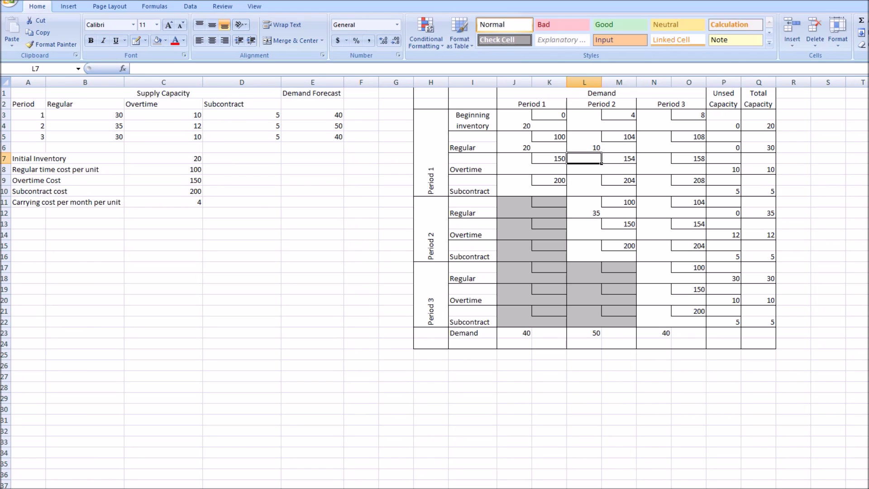
left_click(584, 234)
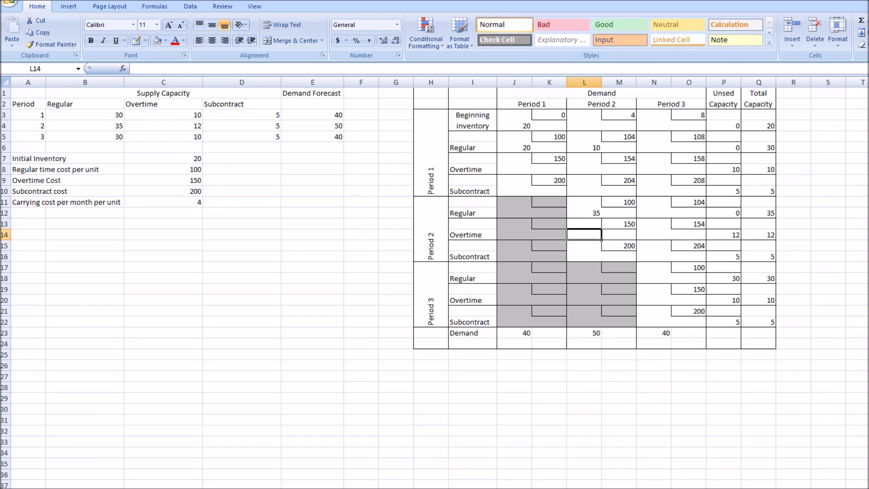
type("5")
key("Return")
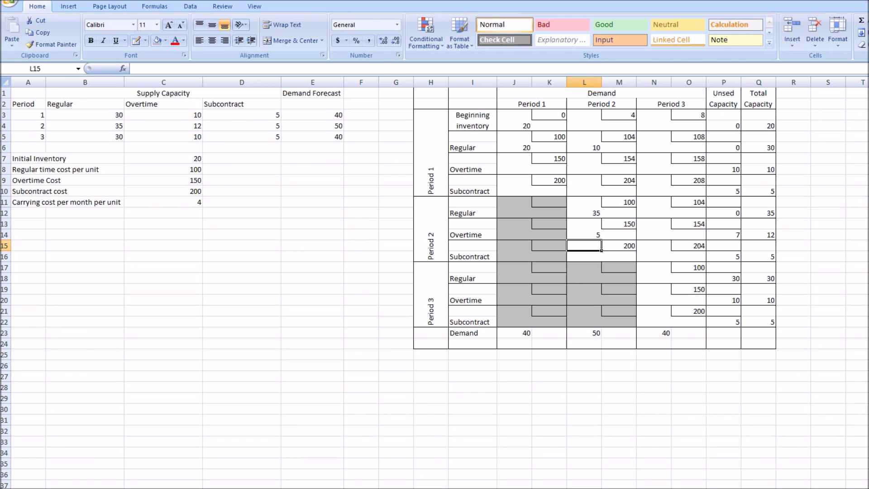
- Allocate Period 3 demand: 30 units from Period 3 regular production in N18 and 10 units from overtime in N20
left_click(688, 213)
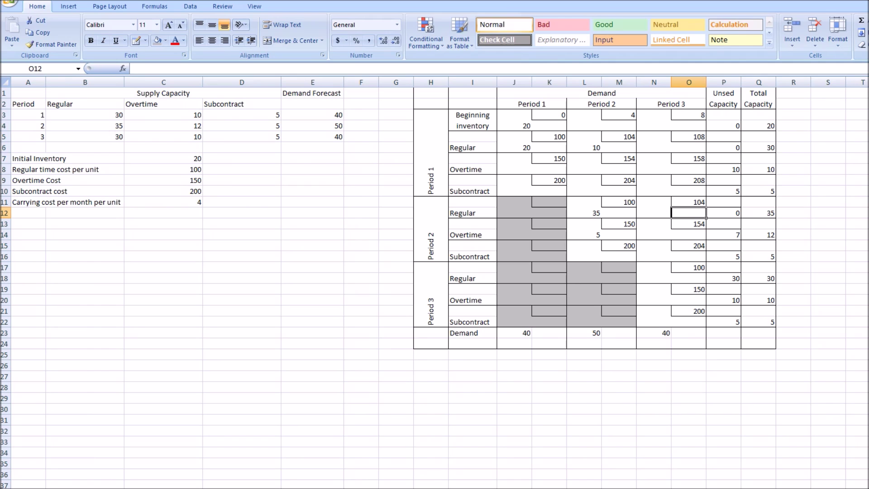
left_click(653, 268)
left_click(653, 278)
type("30")
key("Return")
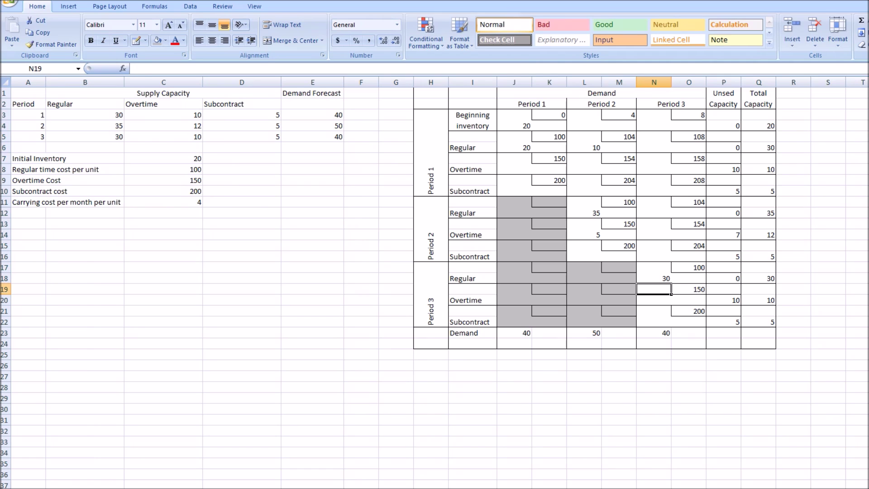
left_click(654, 300)
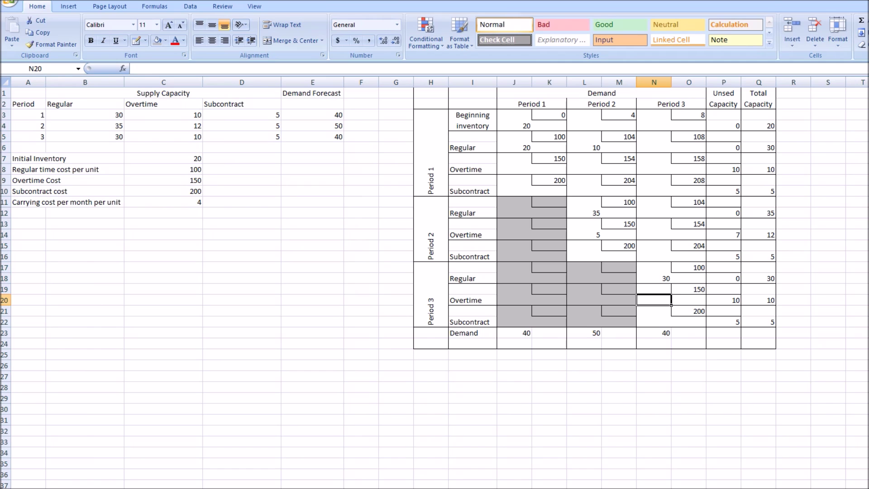
type("10")
key("Return")
type("5")
key("BackSpace")
key("Escape")
left_click(670, 335)
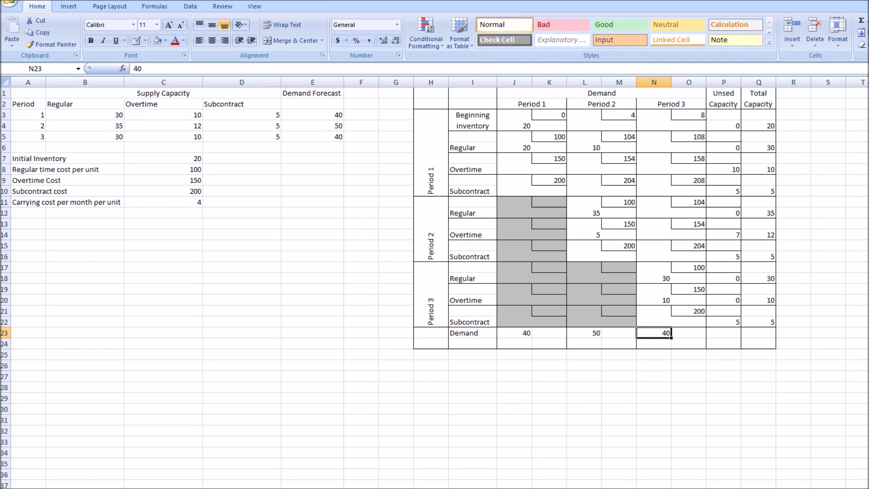
left_click(793, 115)
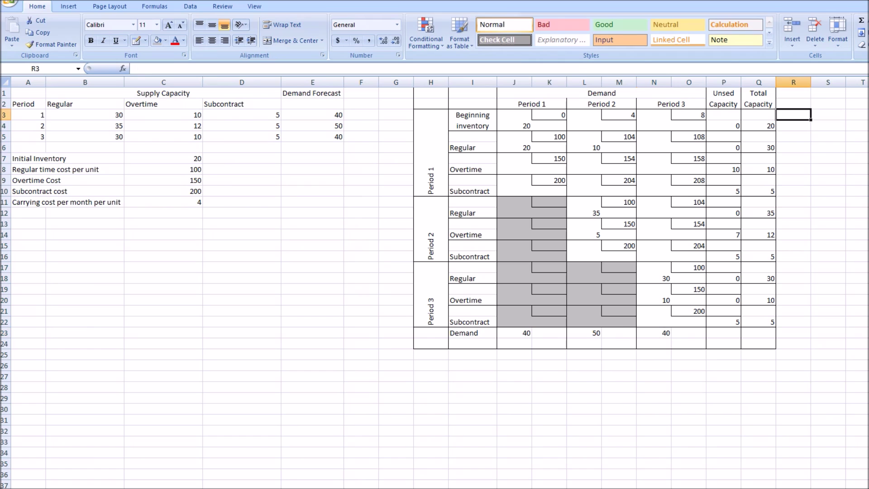
- Enter the beginning inventory cost formula =J4*K3+L4*M3+N4*O3 in R3, multiplying each period's allocated units by their unit cost
type("=")
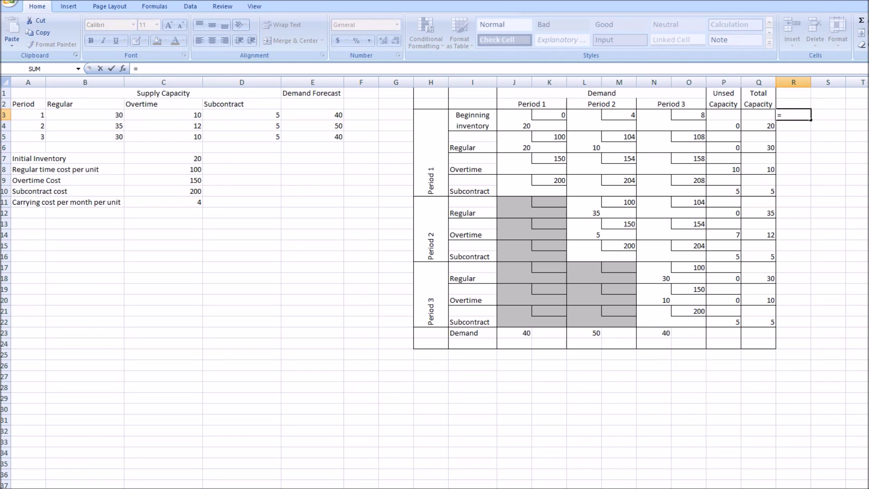
left_click(514, 126)
type("*")
left_click(549, 115)
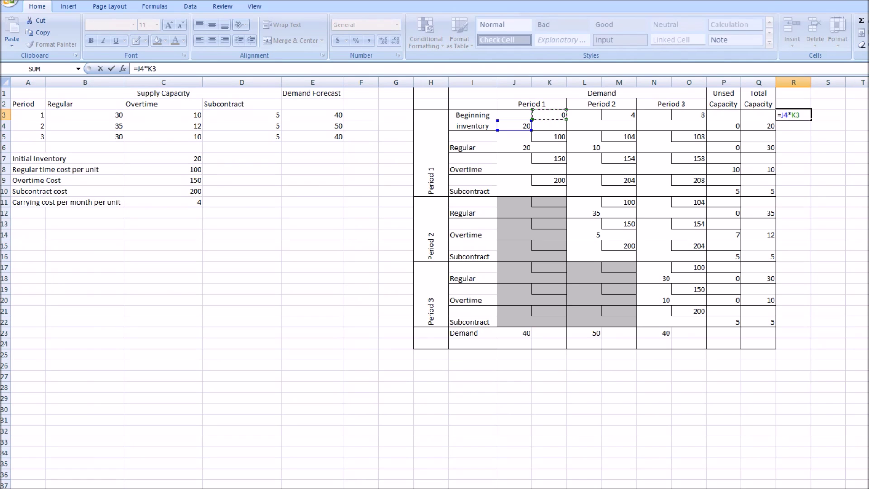
type("+")
left_click(584, 126)
type("*")
left_click(619, 115)
type("+")
left_click(654, 126)
type("*")
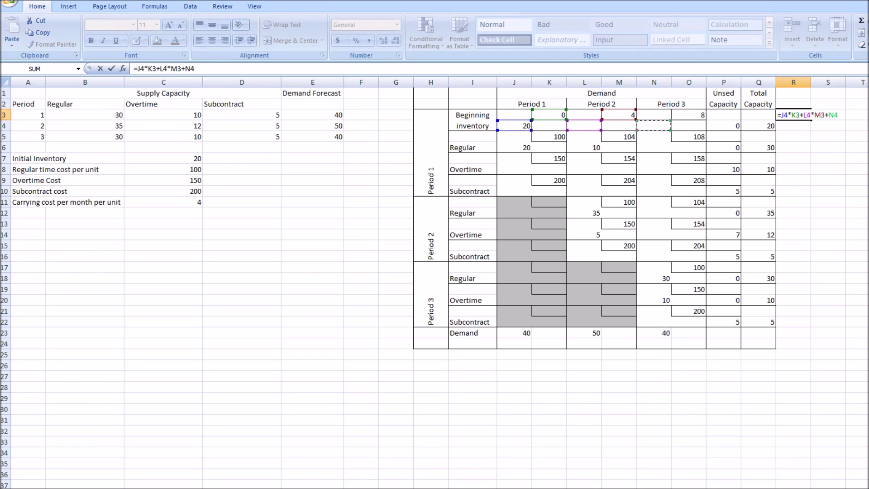
left_click(688, 115)
key("Return")
- Fill the cost formula from R3 down through R22
left_click(794, 115)
left_click_drag(811, 120, 811, 326)
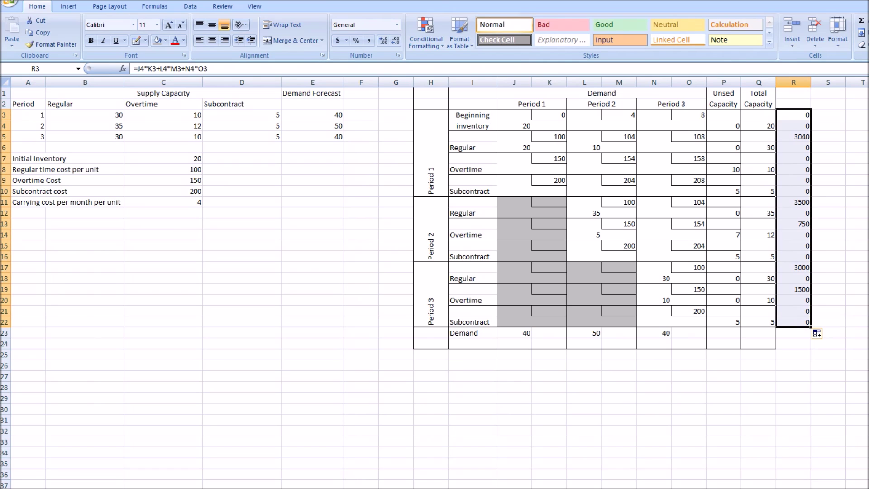
left_click(828, 300)
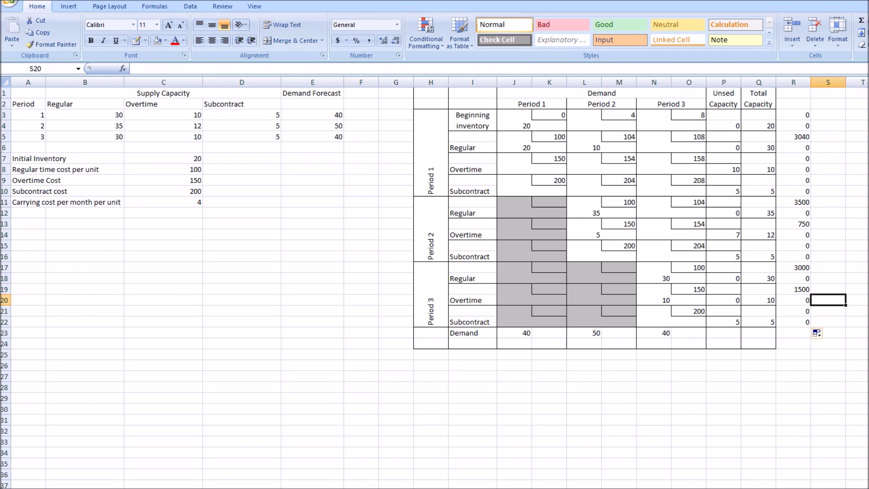
- Total the row costs in R23 with =SUM(R3:R22)
left_click(794, 343)
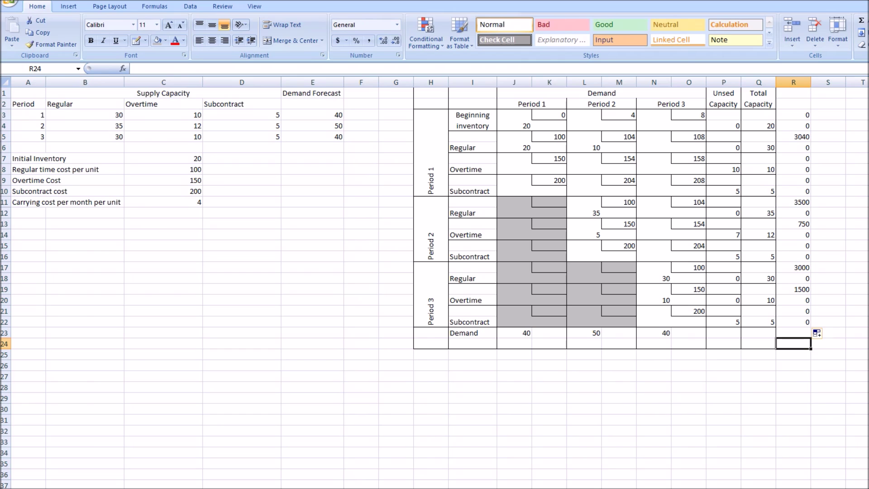
left_click(793, 333)
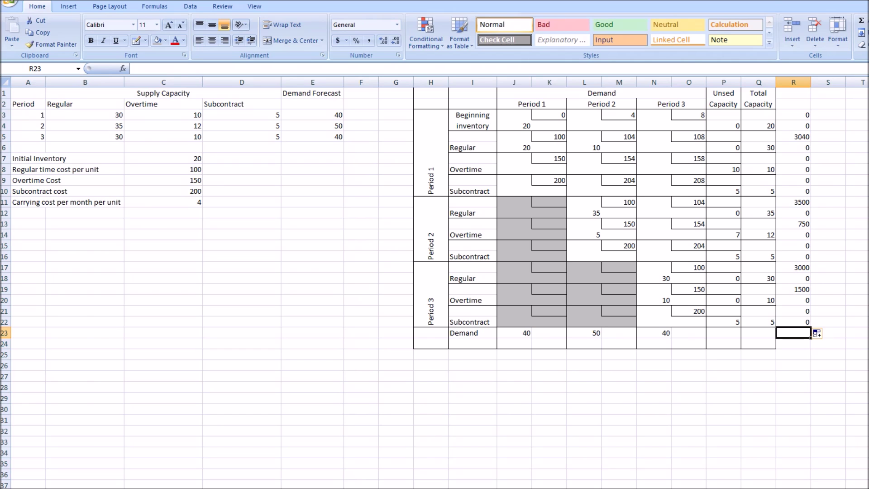
key("alt+equal")
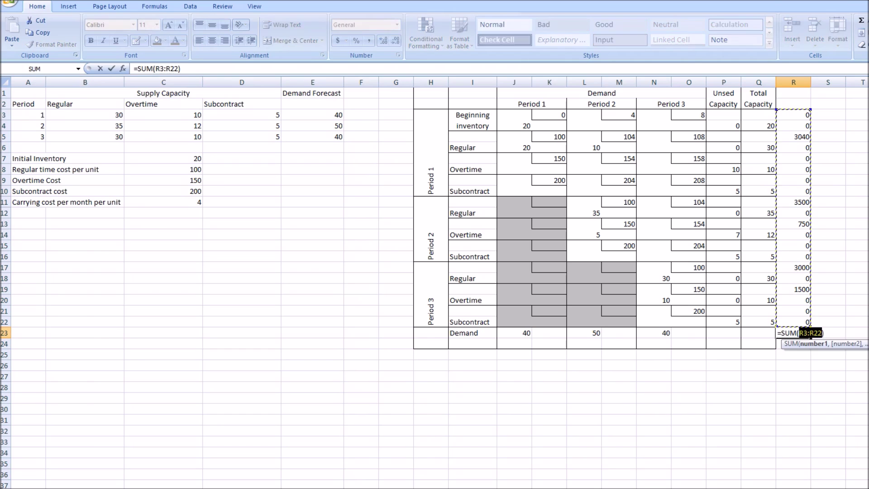
key("Return")
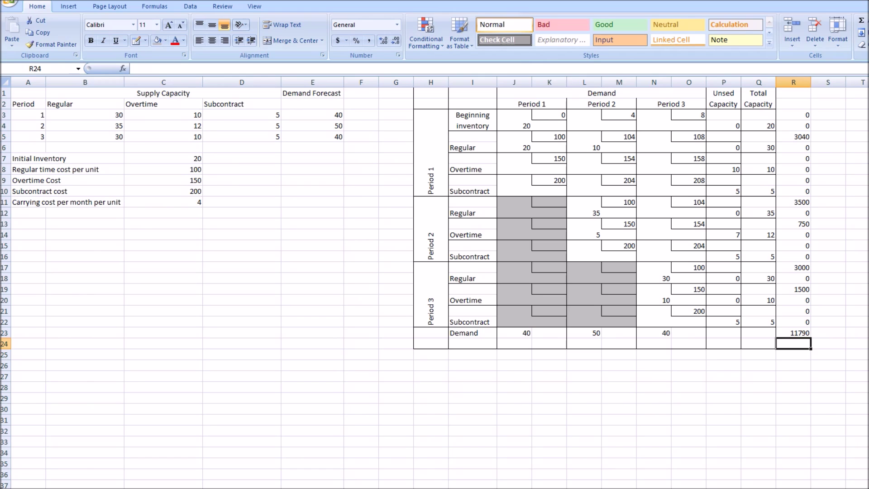
- Sum the Total Capacity column in Q23, extending the range from Q22 up to Q3
left_click(758, 333)
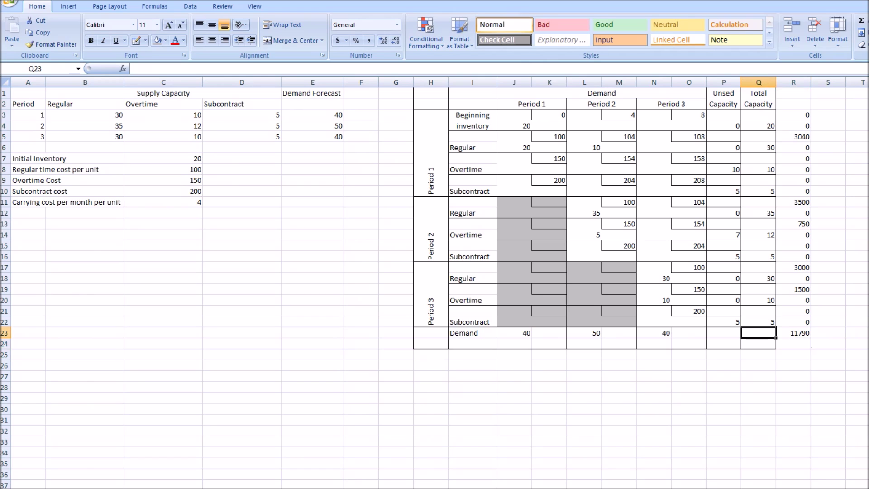
key("alt+equal")
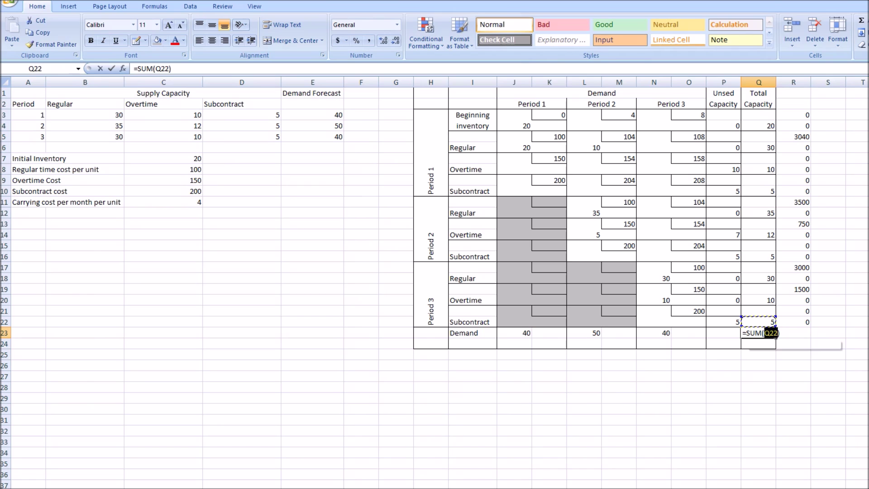
left_click_drag(765, 322, 769, 113)
key("Return")
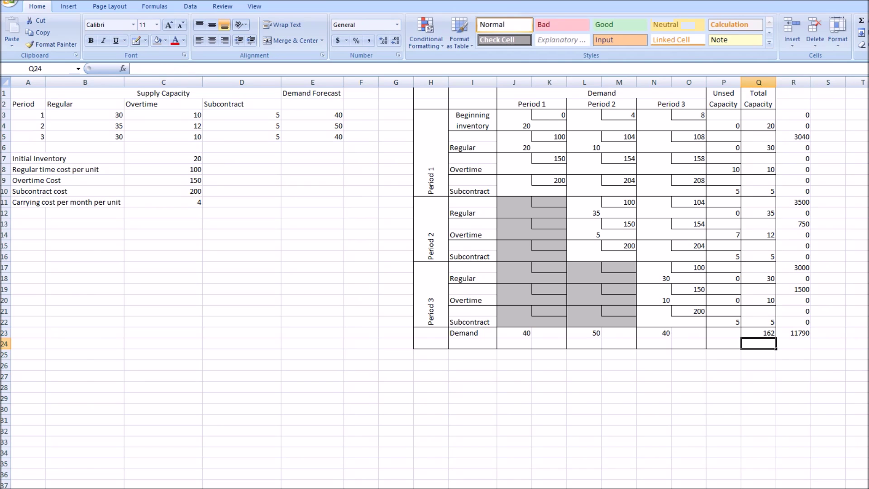
- Sum the unused capacity column in P23 from row 3 to row 22, and select J23:P23 to review the demand and unused capacity figures
left_click(723, 344)
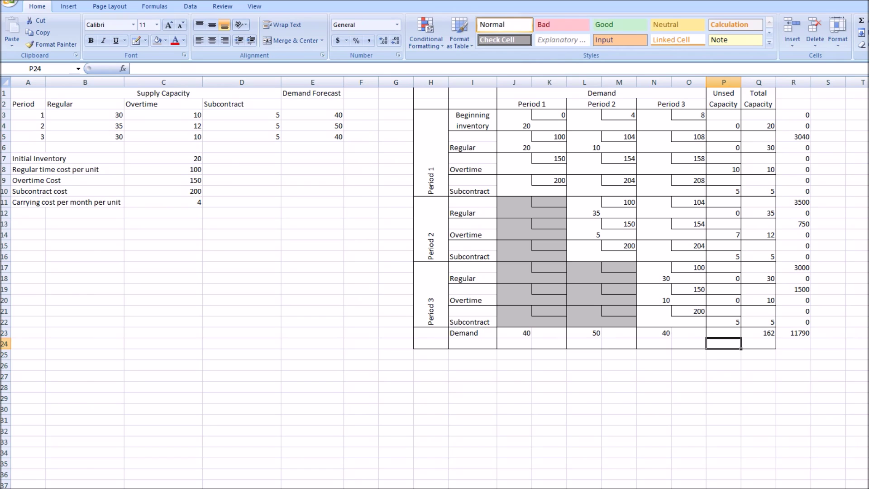
left_click(724, 333)
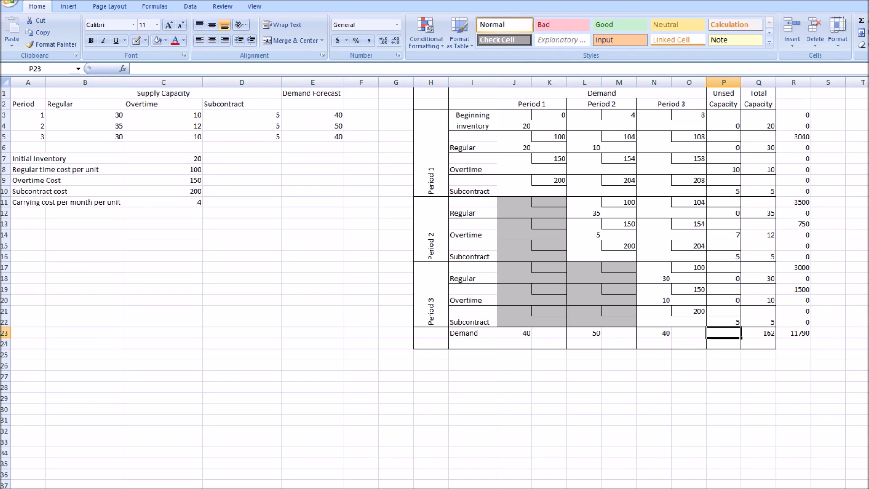
key("alt+equal")
left_click_drag(724, 322, 731, 114)
key("Return")
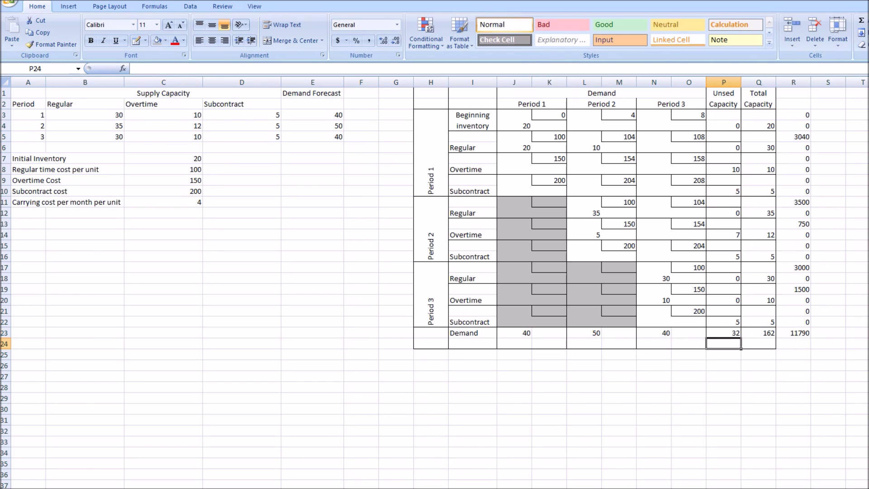
left_click_drag(514, 333, 723, 333)
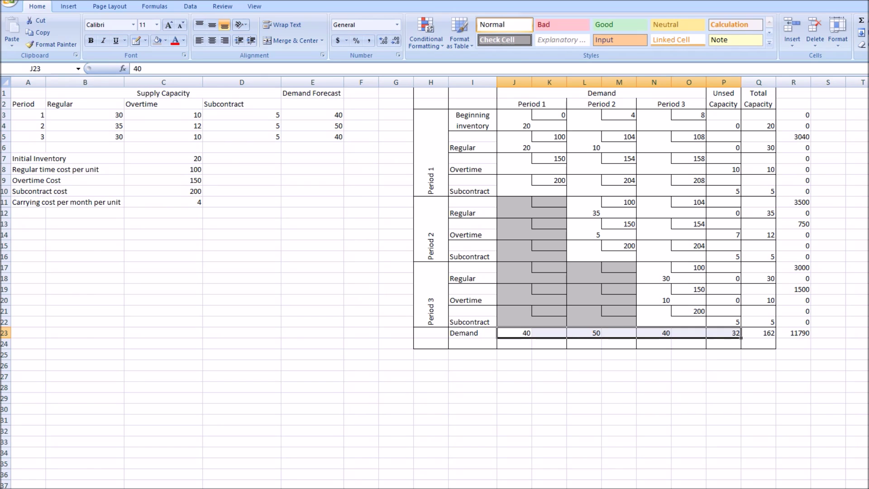
left_click(793, 366)
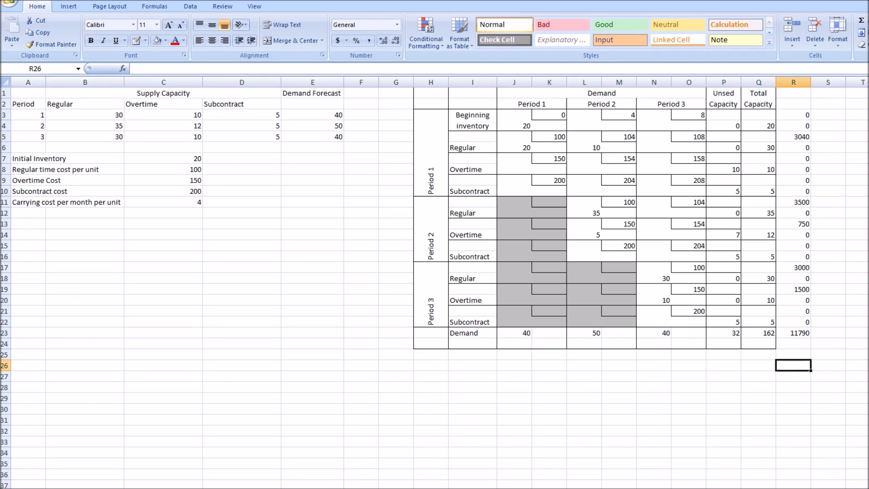